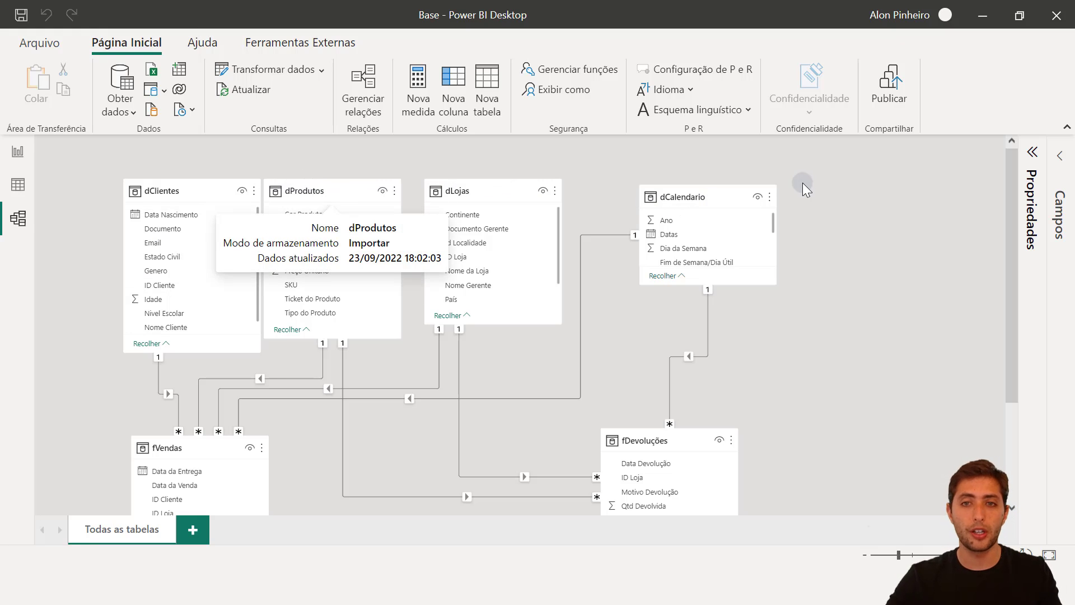
Examine the dCalendario and fVendas tables in the model diagram.
scroll(811, 182, down, 1)
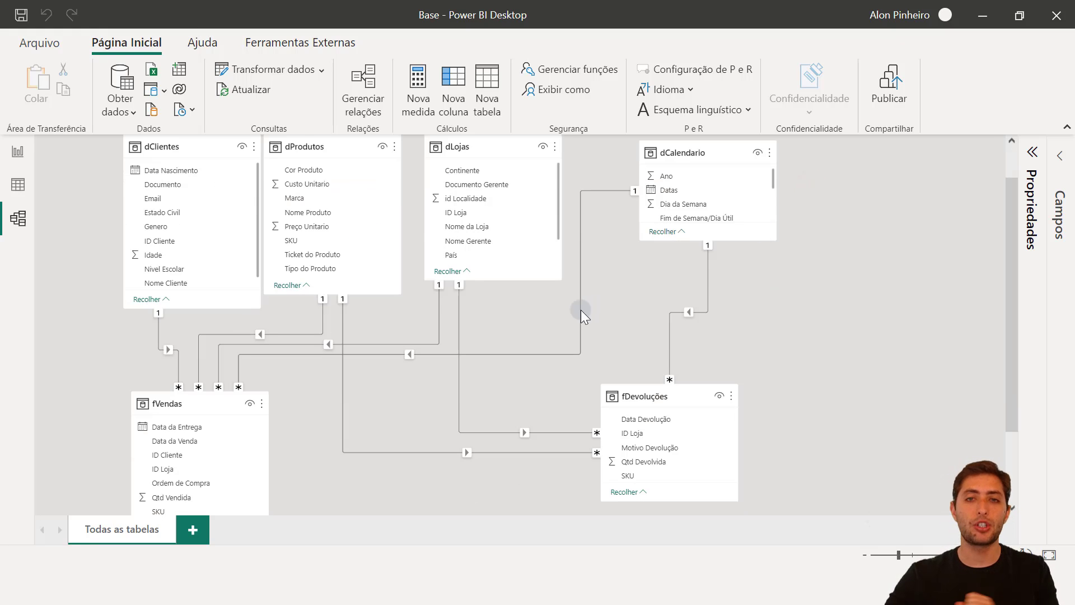
scroll(580, 310, up, 1)
click(678, 201)
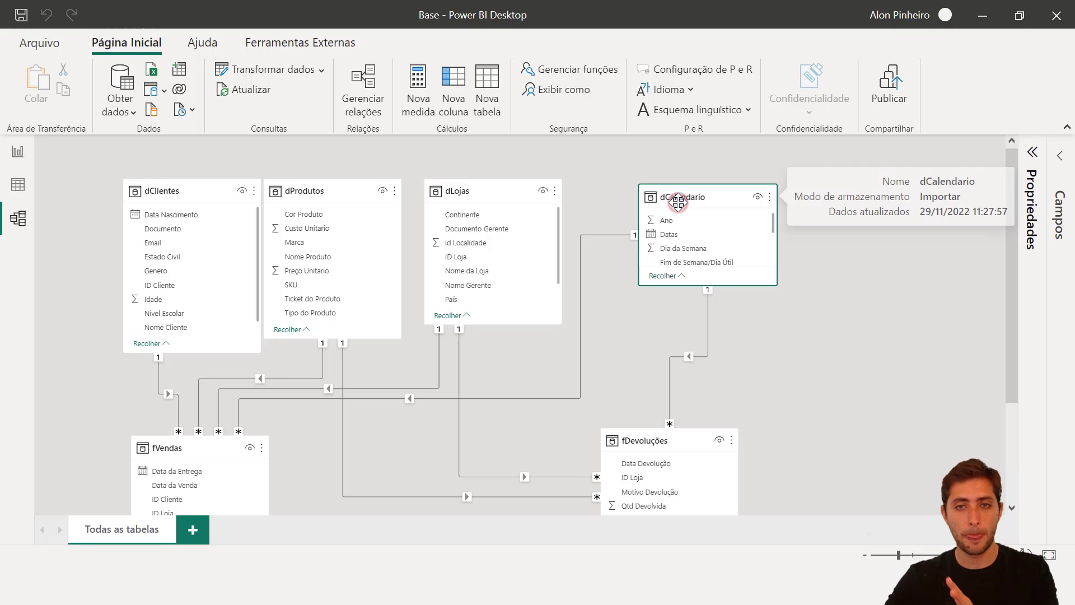
click(204, 452)
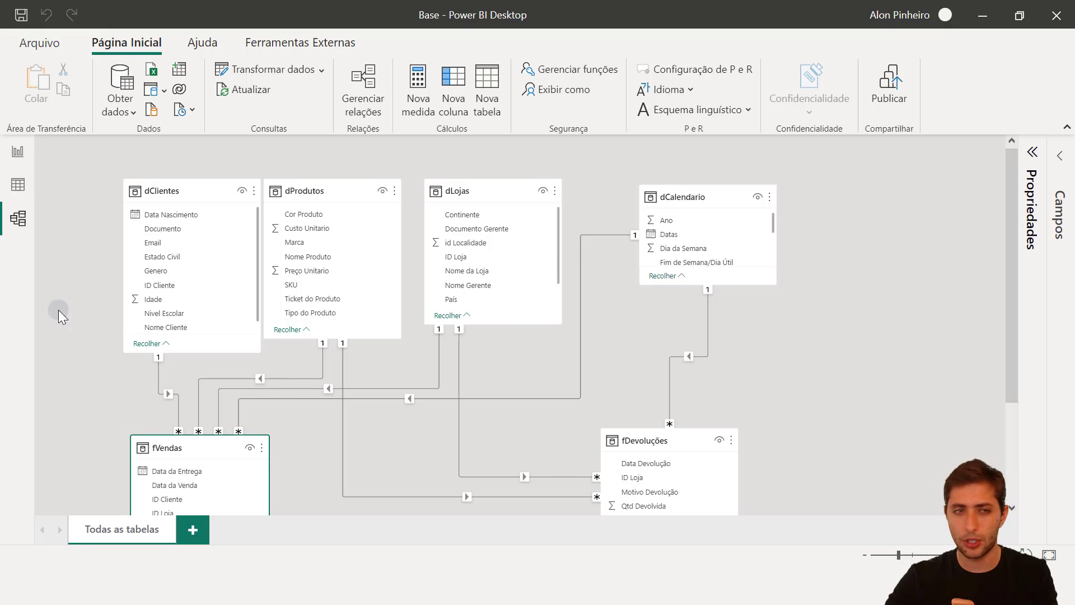
Review the Data da Venda column in the fVendas data and its relationship to dCalendario in the model diagram.
click(18, 184)
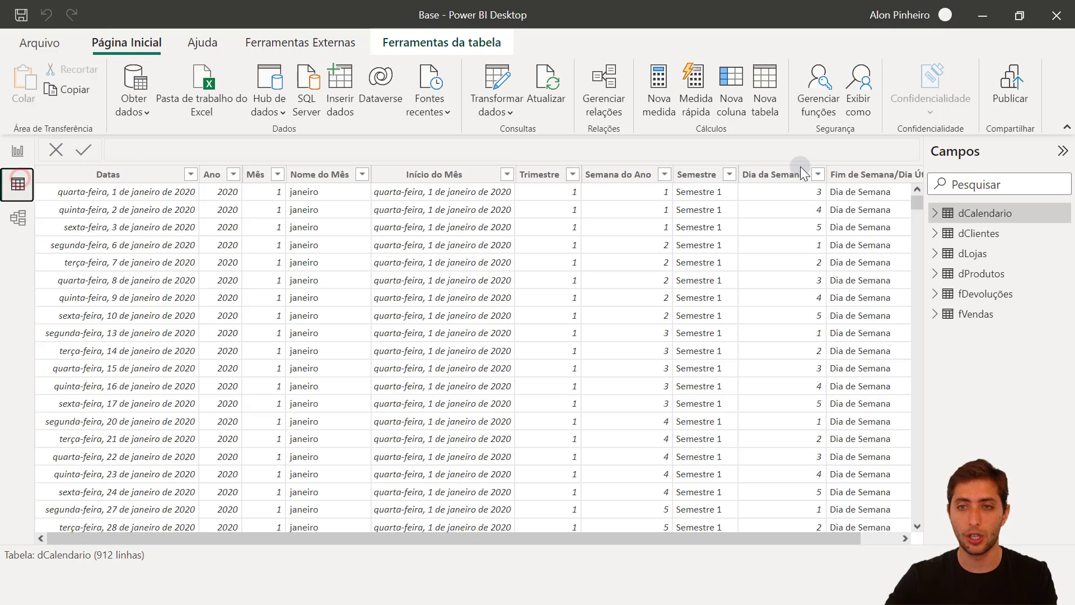
click(977, 315)
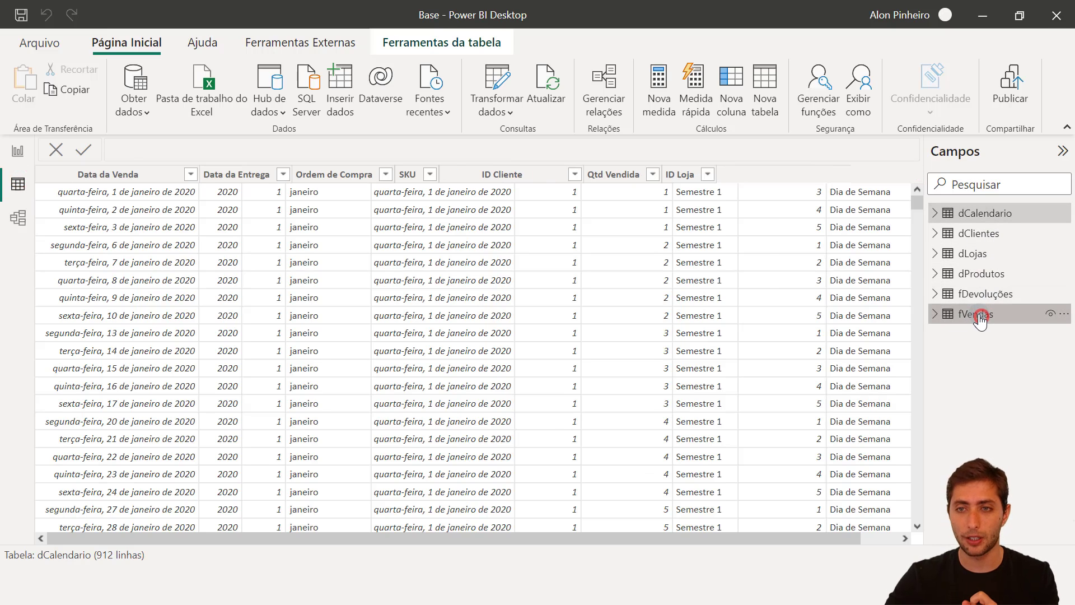
click(149, 176)
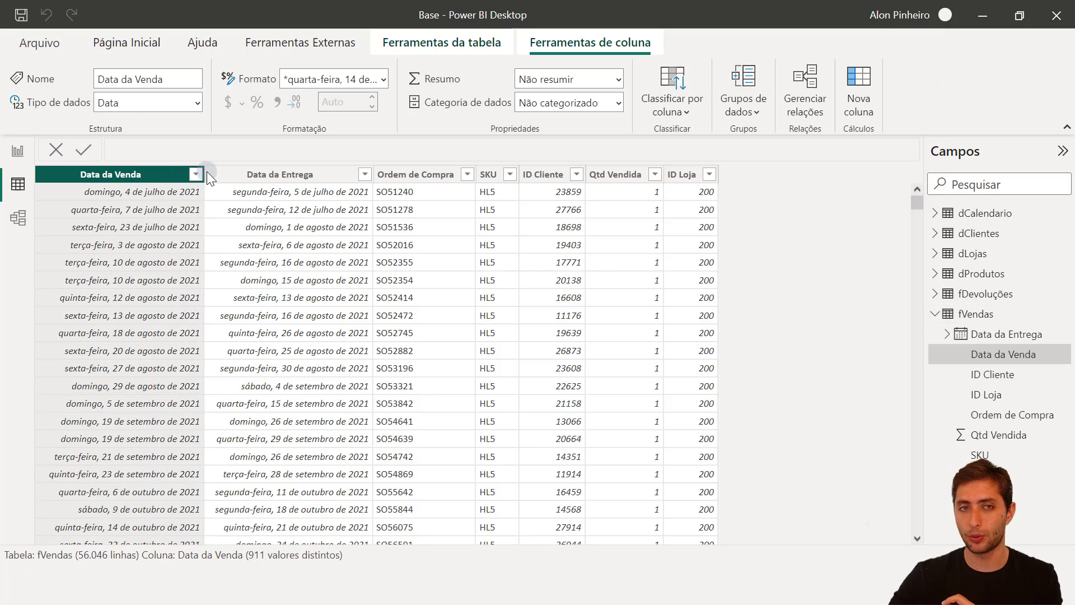
click(21, 215)
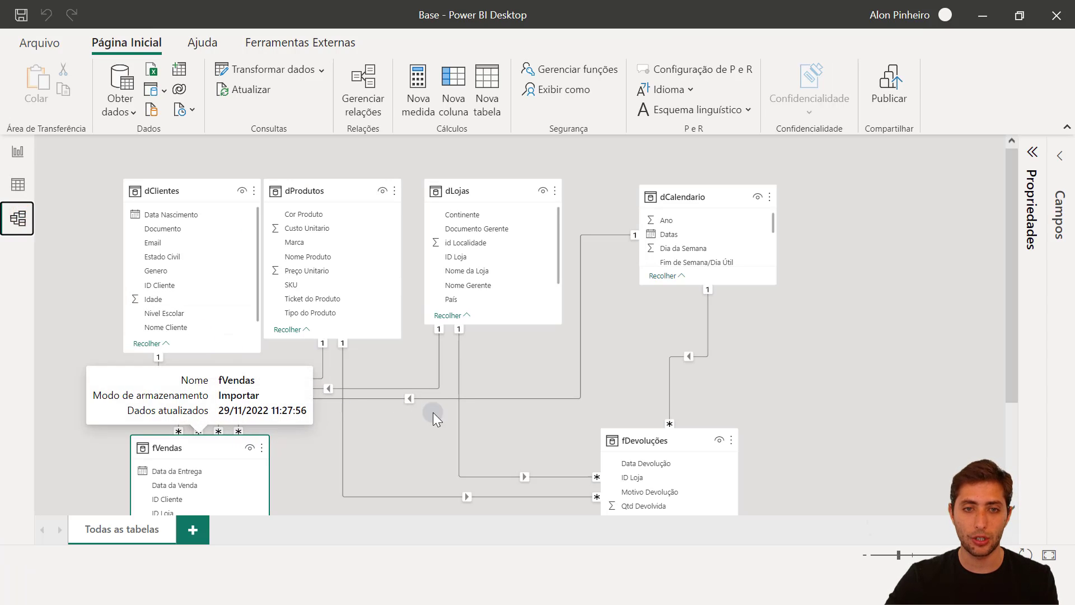
click(450, 396)
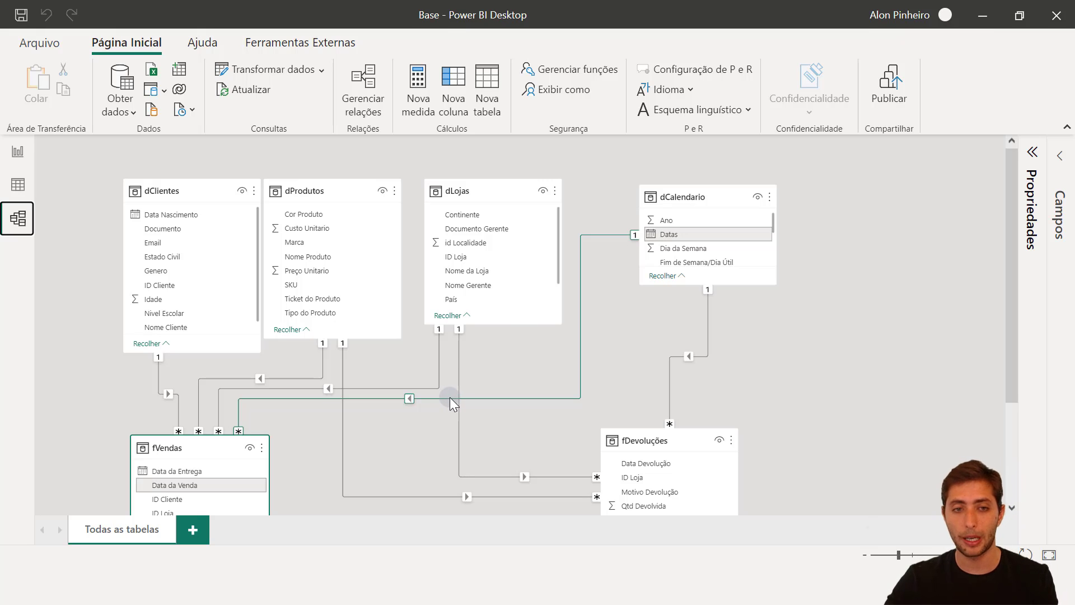
Review the Data da Entrega column in the fVendas table data.
click(17, 184)
click(272, 177)
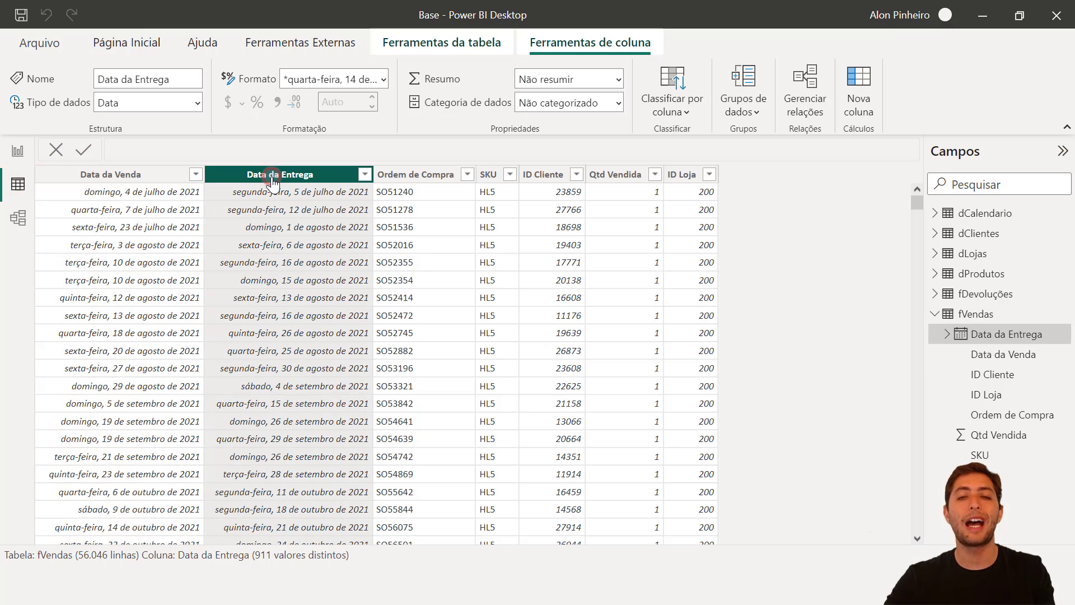
click(213, 147)
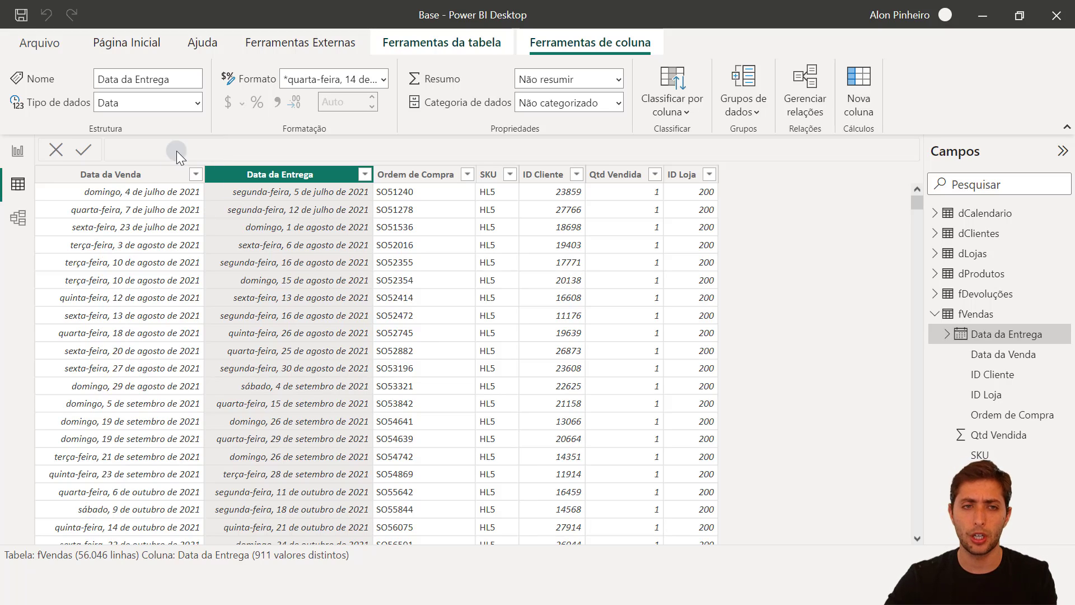
Return to the model diagram and examine the date fields of fDevoluções and fVendas.
click(19, 216)
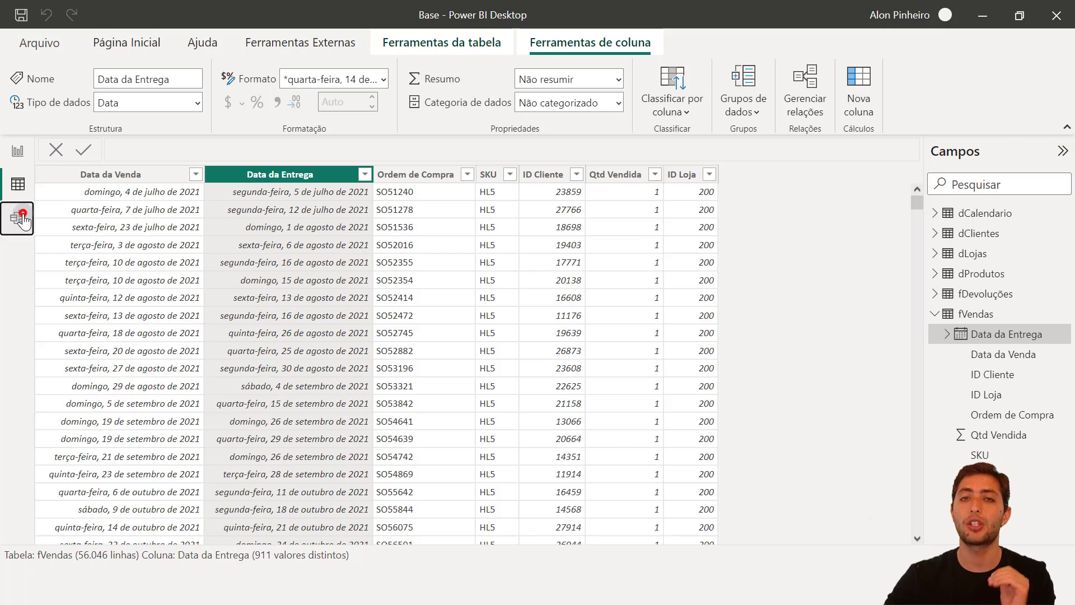
click(703, 390)
scroll(703, 391, down, 1)
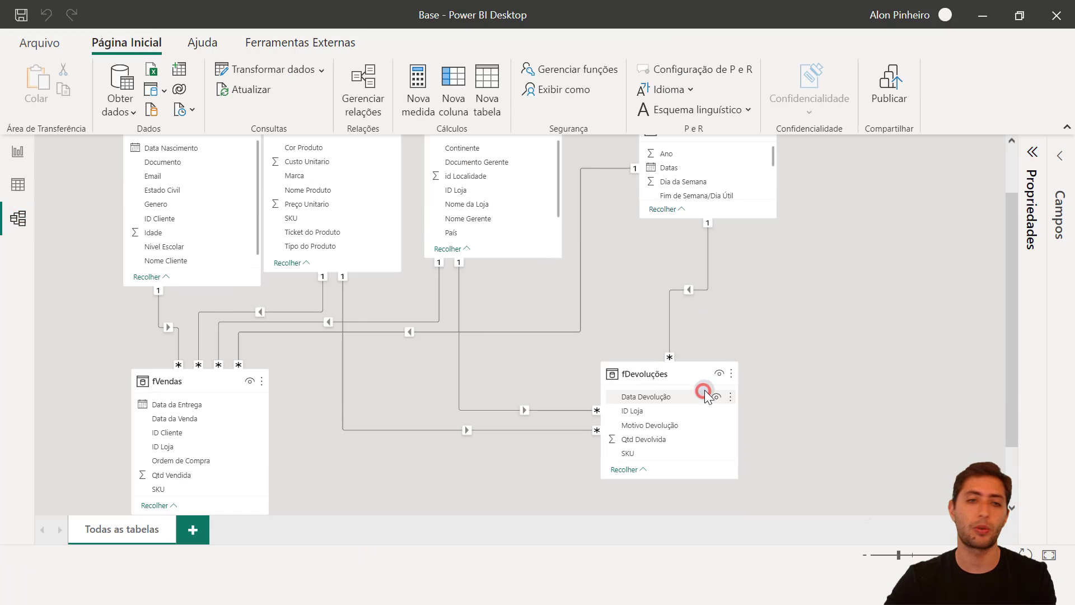
click(182, 374)
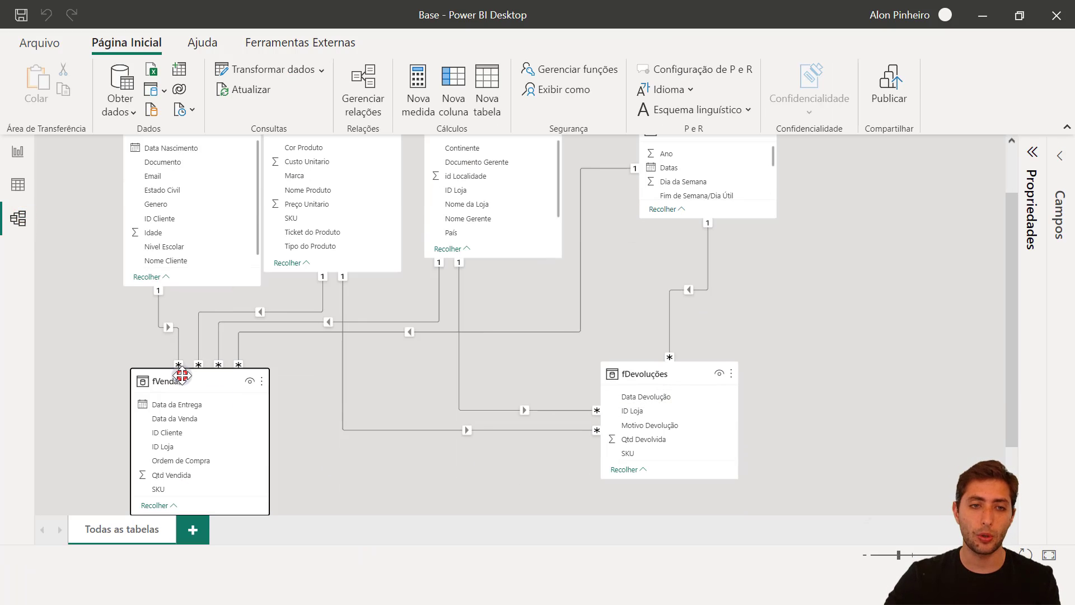
scroll(185, 375, up, 1)
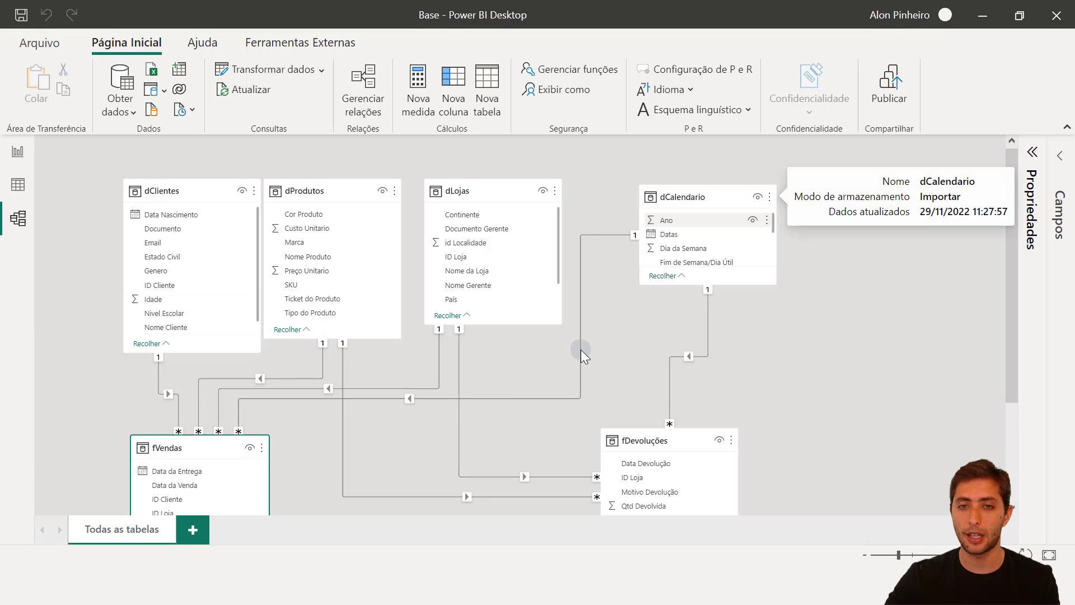
Inspect the relationship lines linking dCalendario and dLojas to fVendas, and examine the fVendas and fDevoluções tables.
click(577, 371)
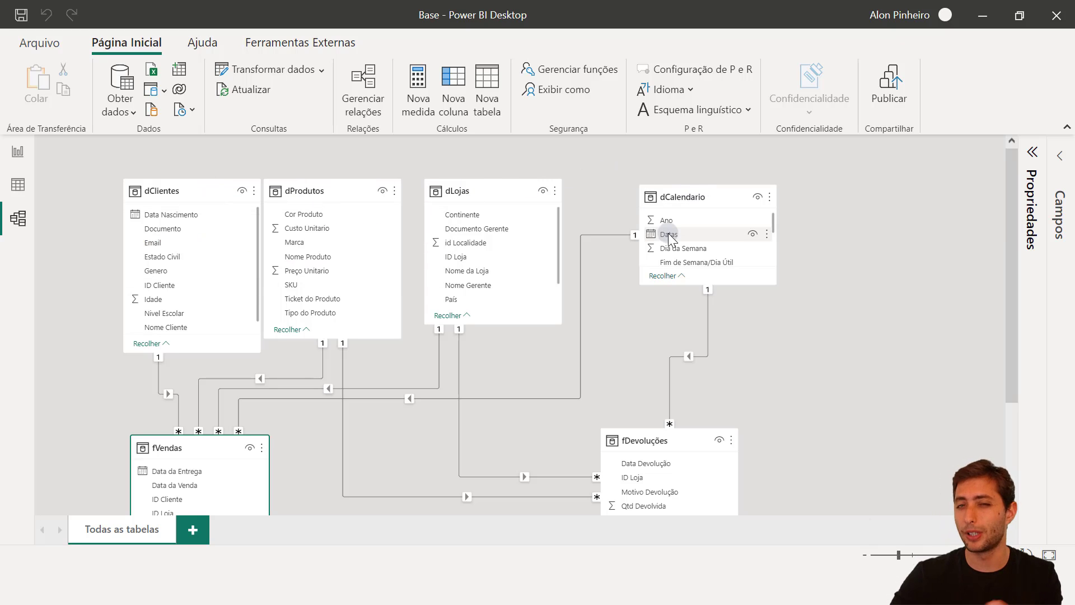
click(581, 250)
click(283, 370)
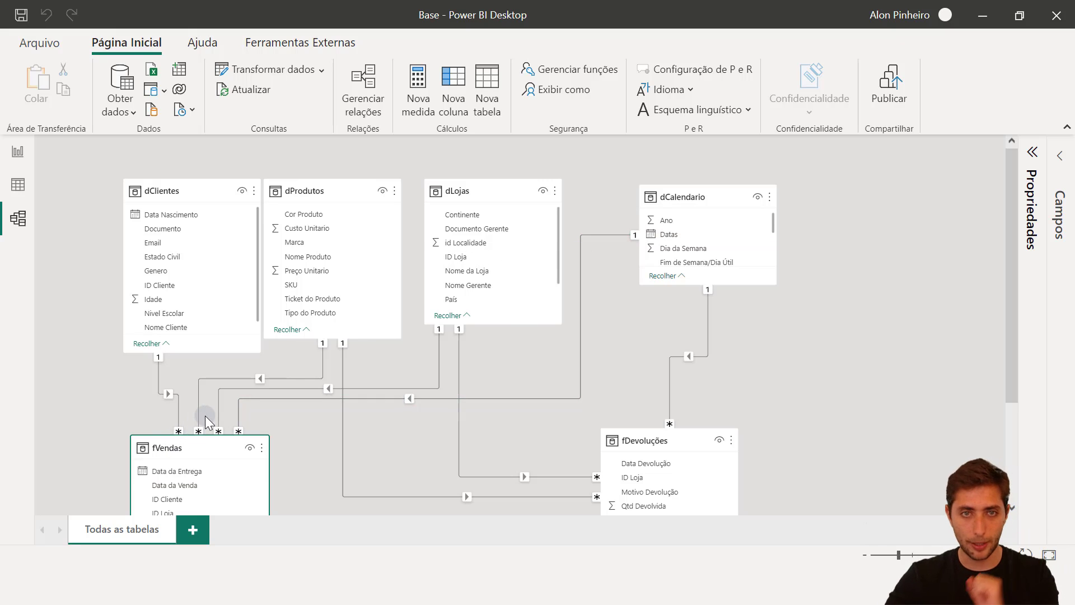
click(218, 391)
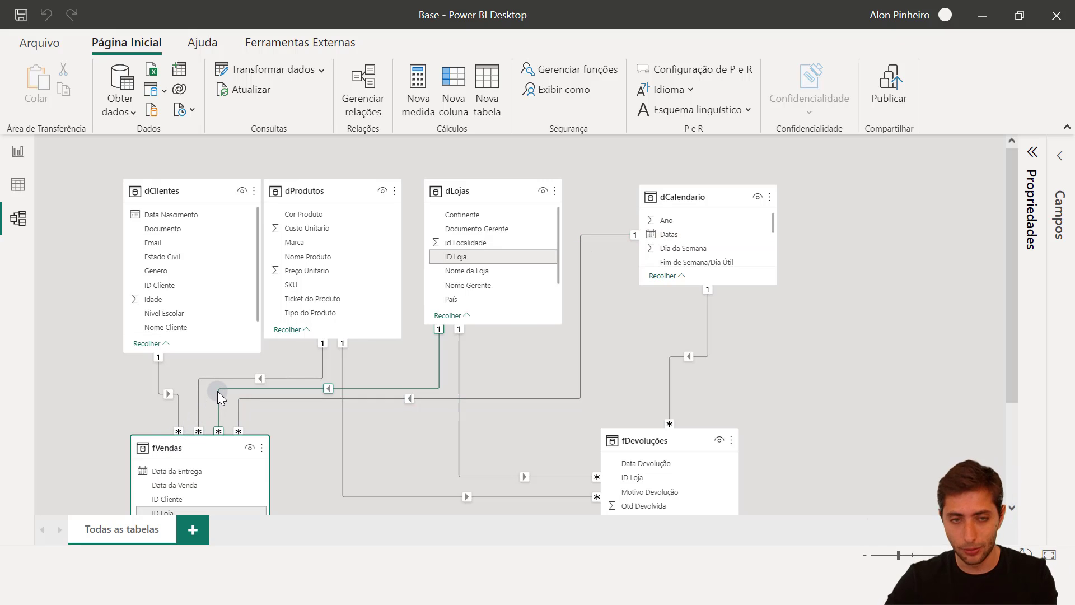
click(199, 450)
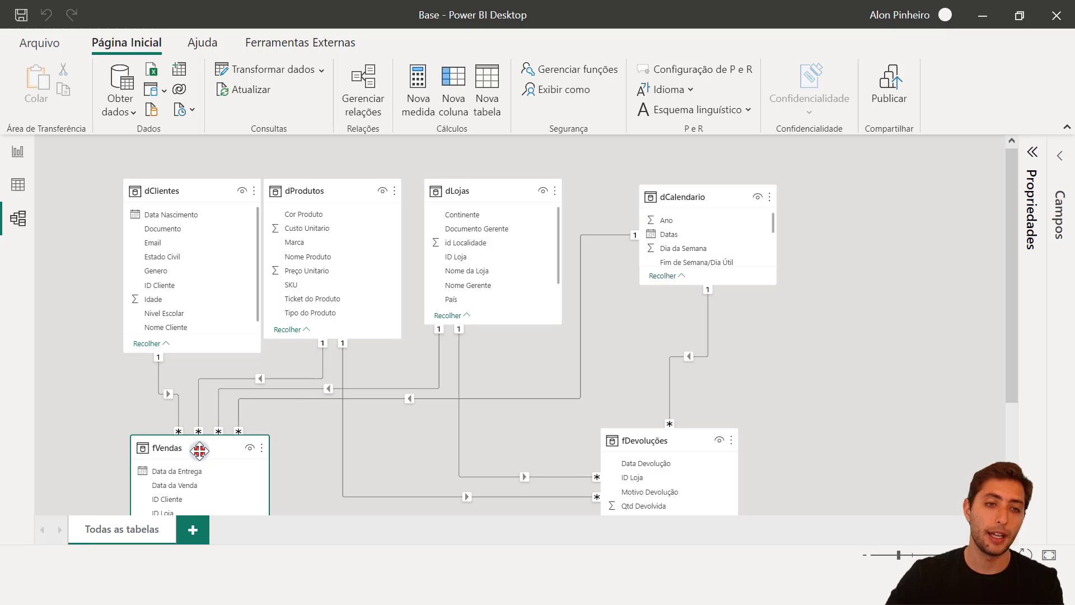
click(642, 434)
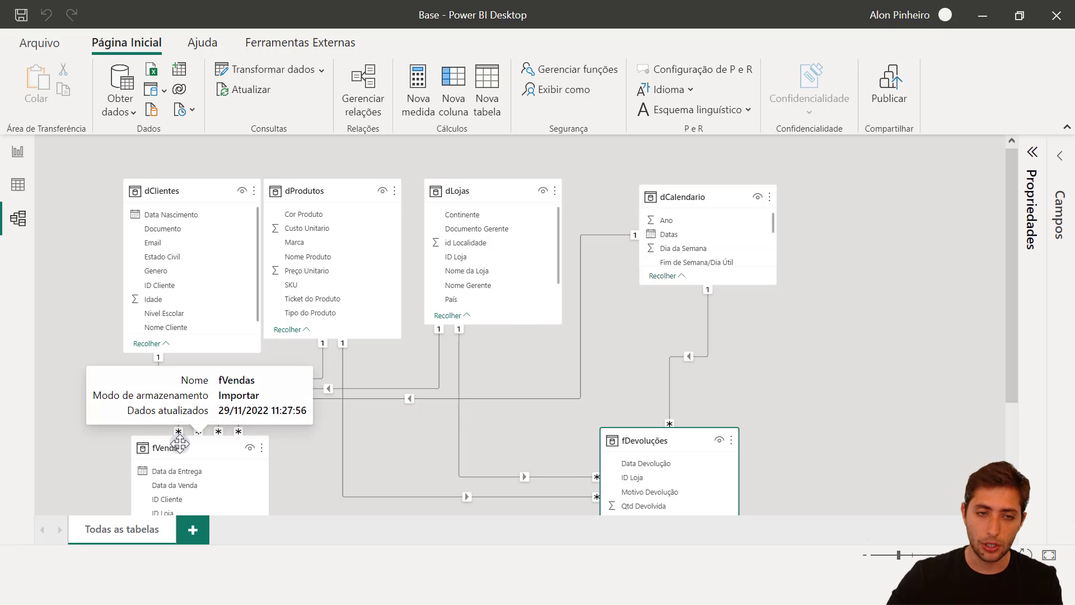
click(636, 413)
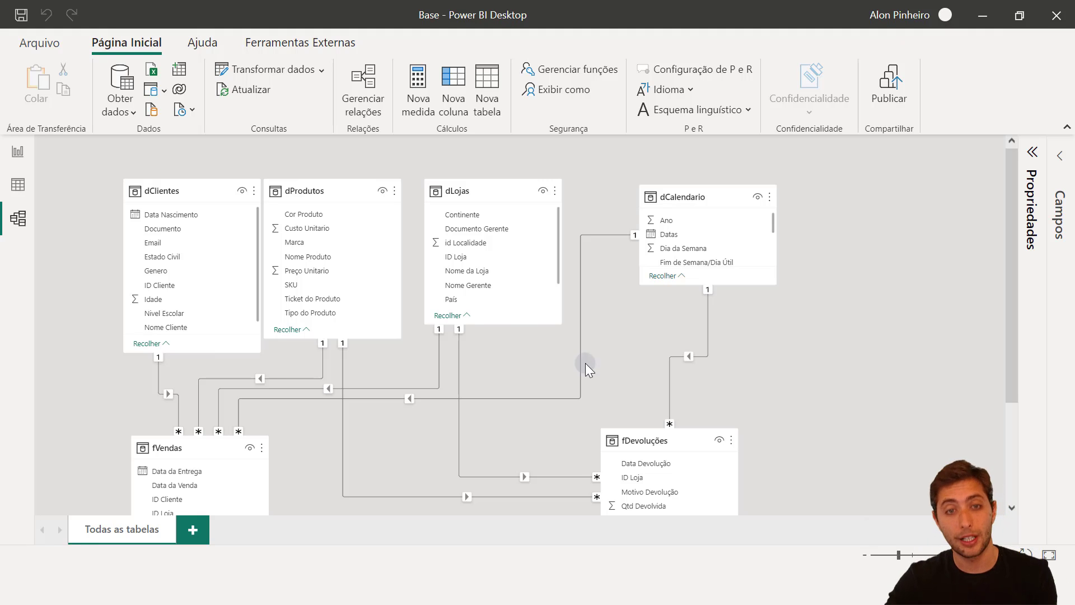
Create a new model layout and add the fVendas and dCalendario tables to it.
click(195, 529)
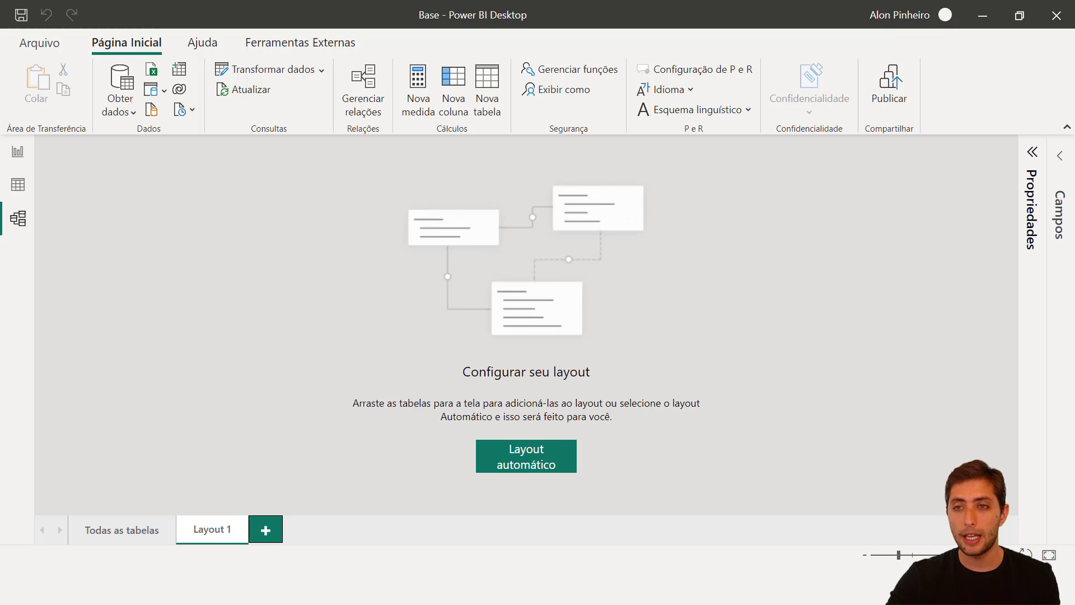
click(1059, 157)
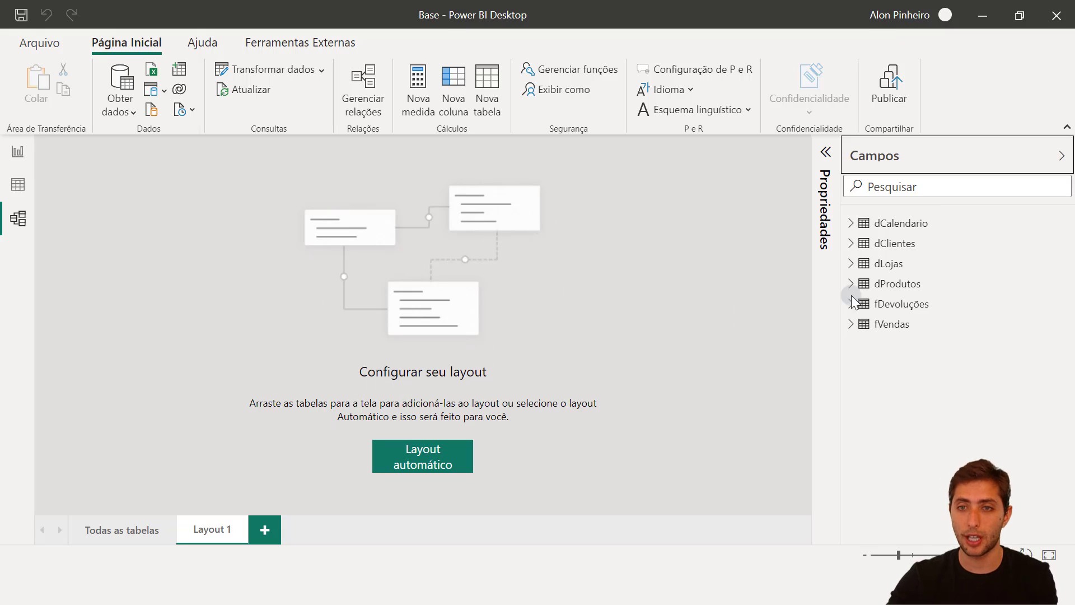
drag(931, 325, 338, 415)
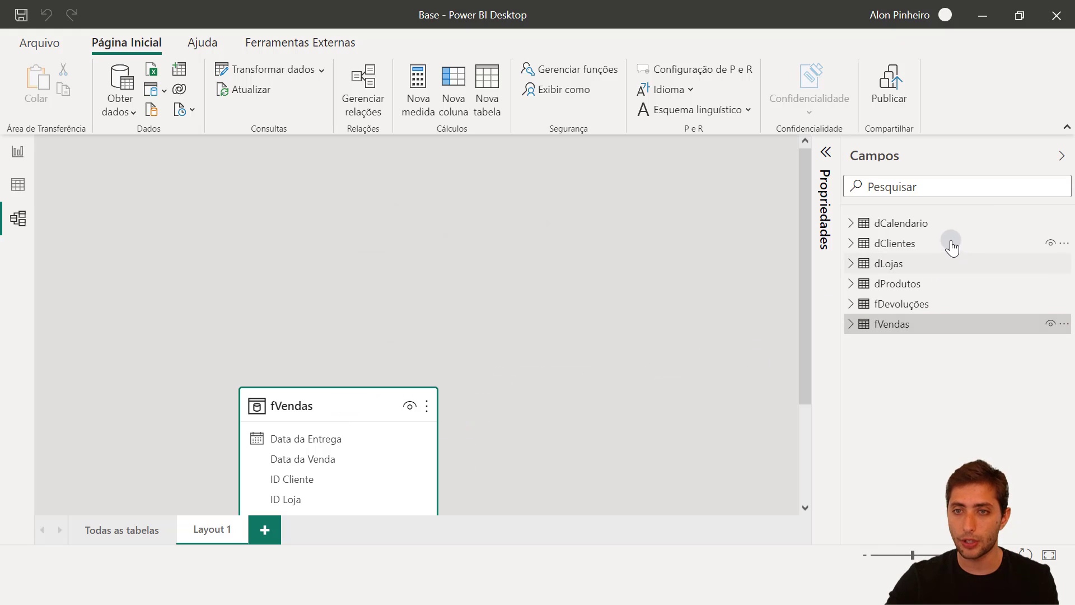
drag(956, 221, 670, 287)
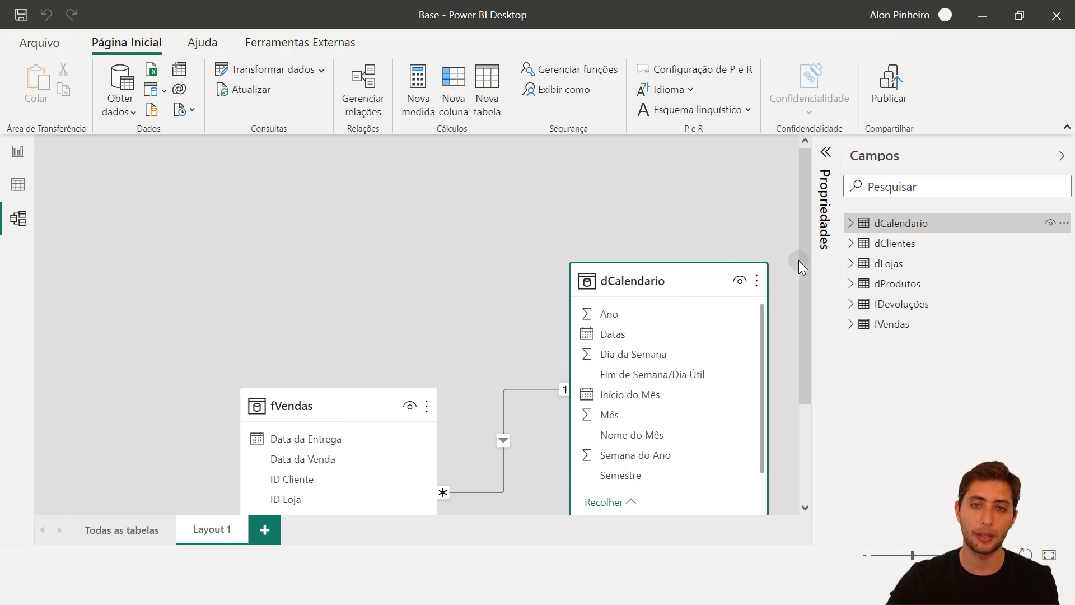
drag(805, 263, 798, 328)
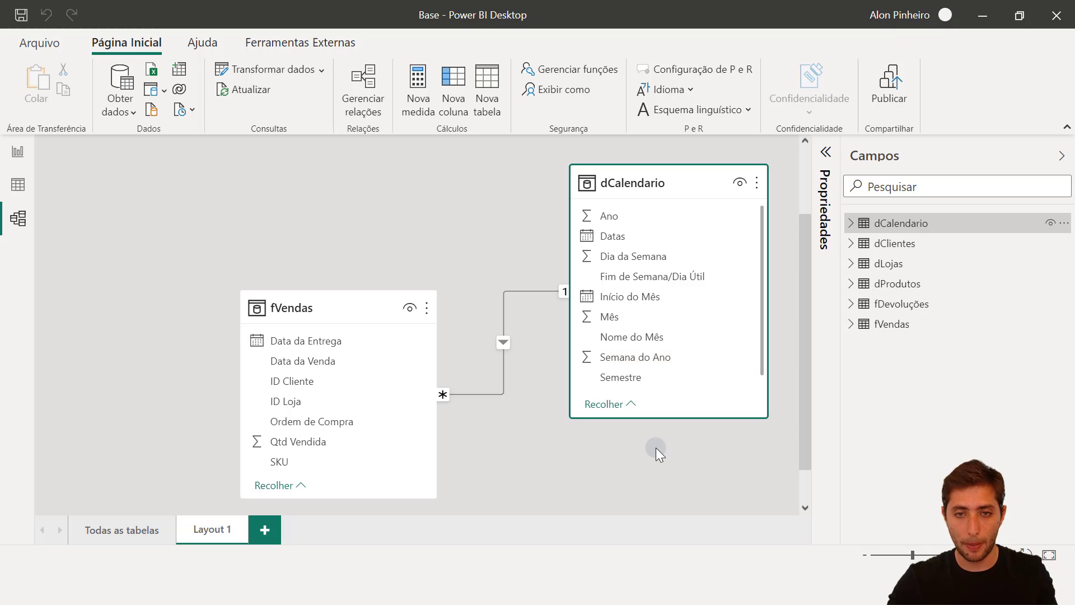
scroll(656, 448, down, 3)
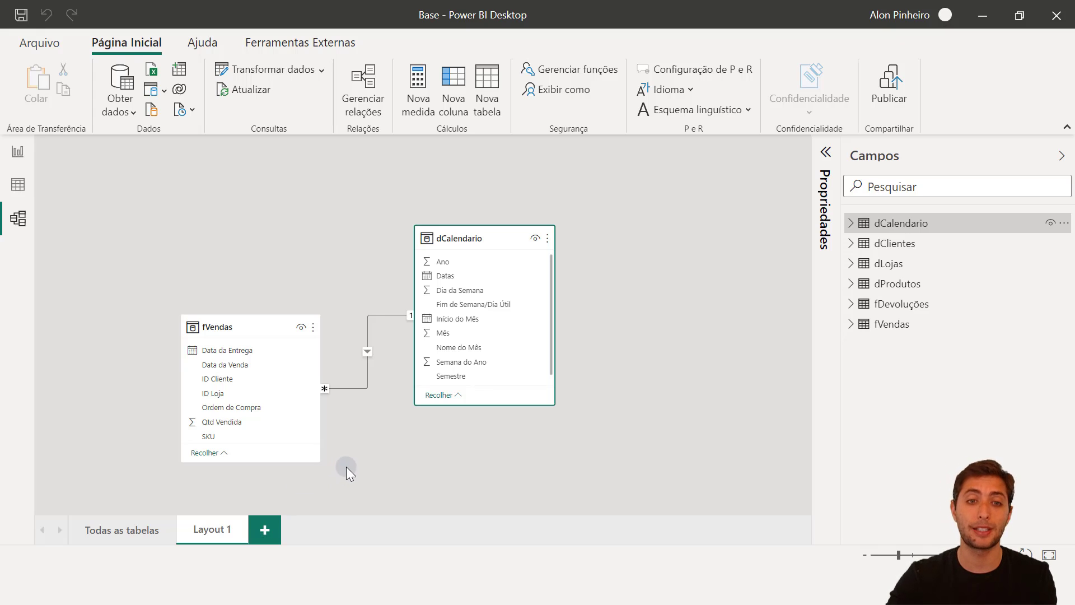
click(332, 475)
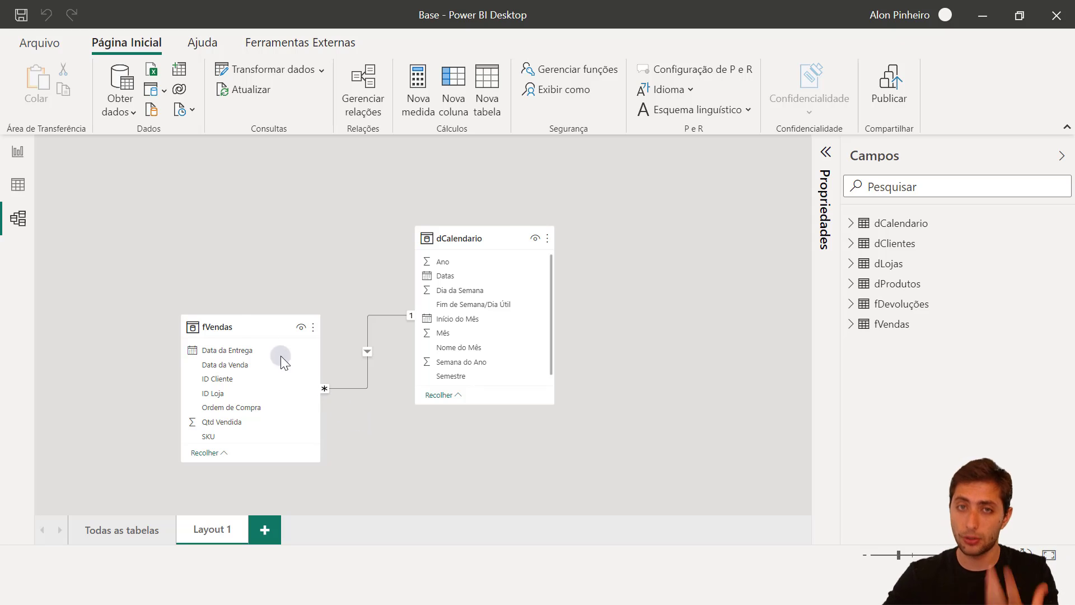
click(226, 328)
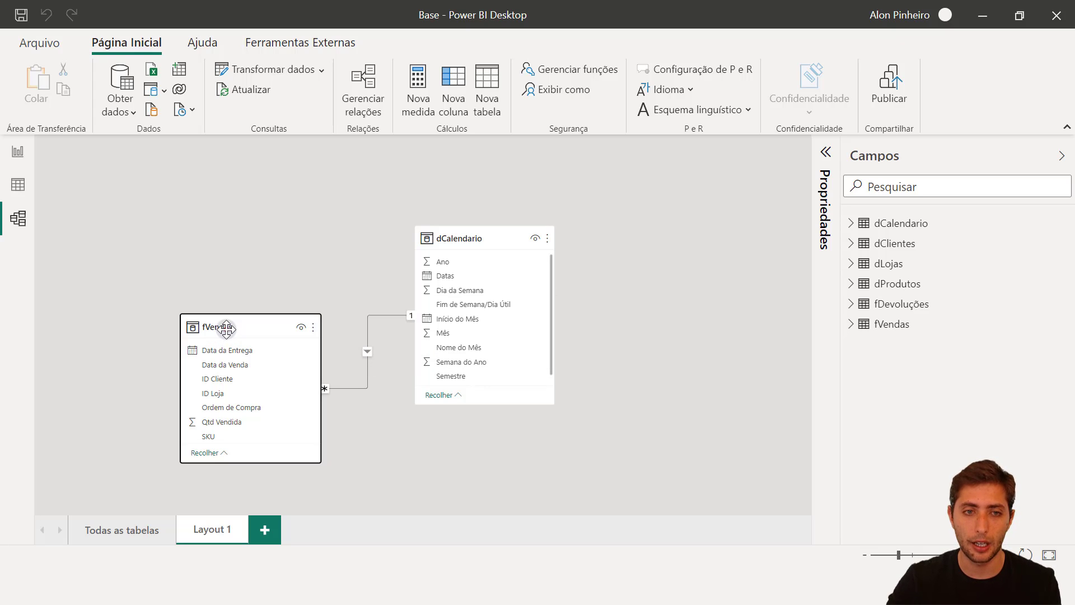
Insert a matrix visual on the report page, move it away from the page corner and enlarge it.
click(12, 146)
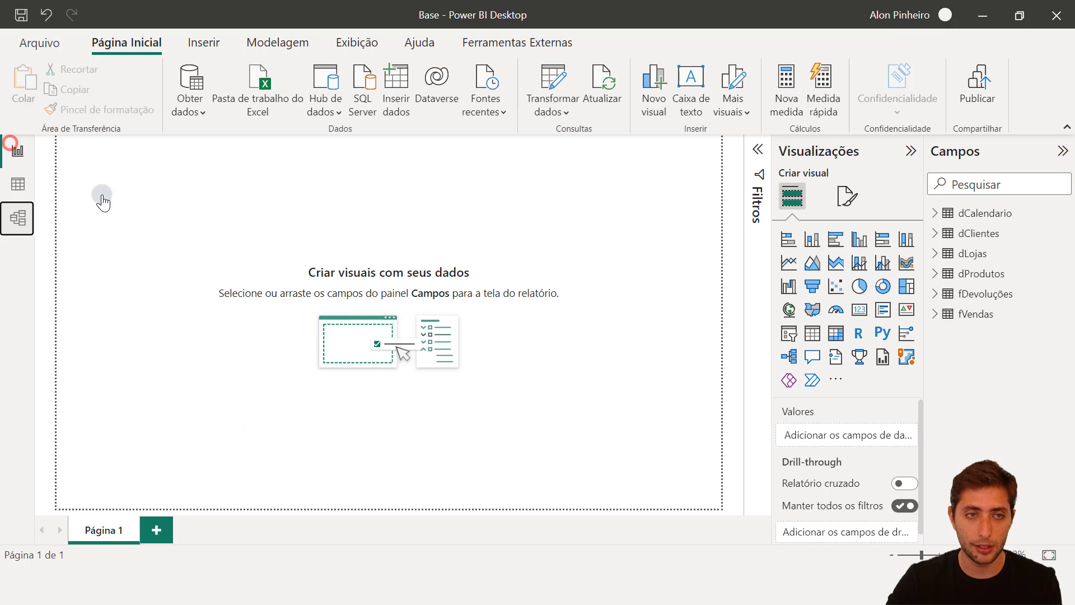
click(835, 335)
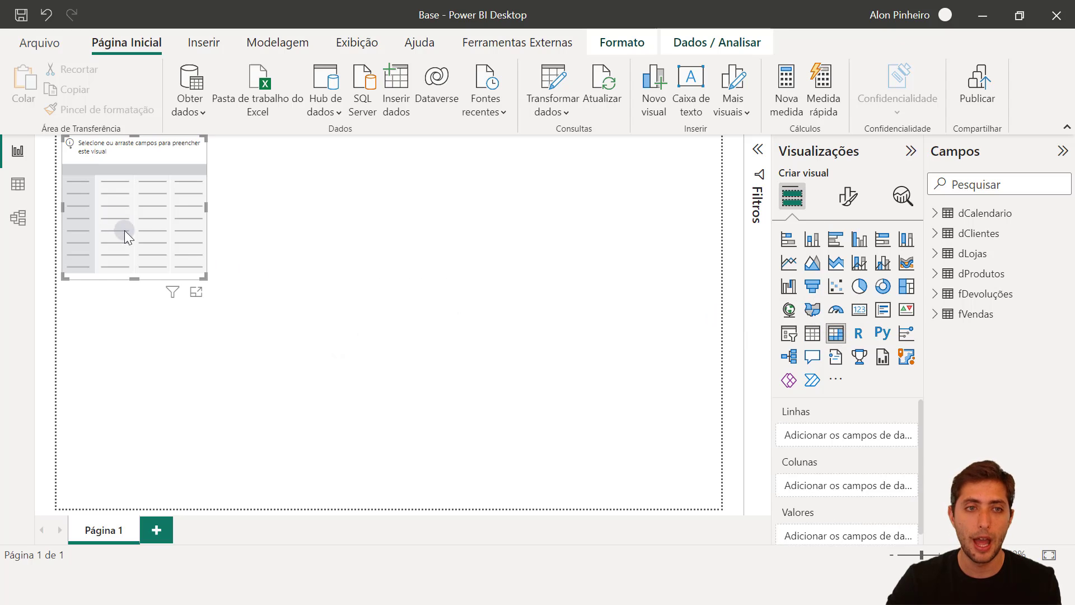
click(126, 230)
drag(125, 230, 160, 260)
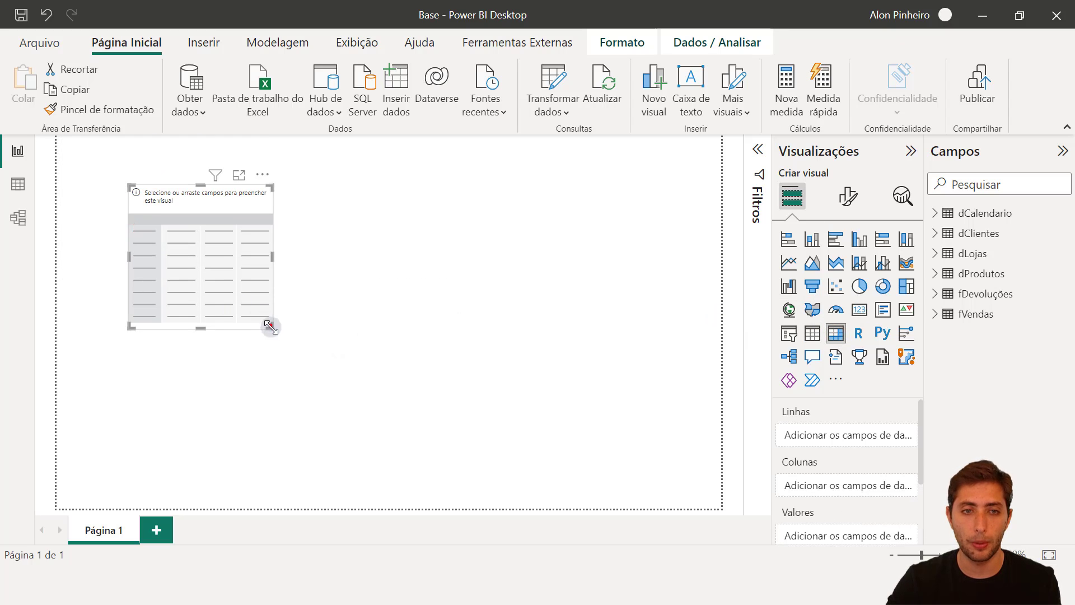
drag(271, 326, 314, 381)
Add Qtd Vendida from fVendas to the matrix values and enlarge the matrix further.
click(934, 313)
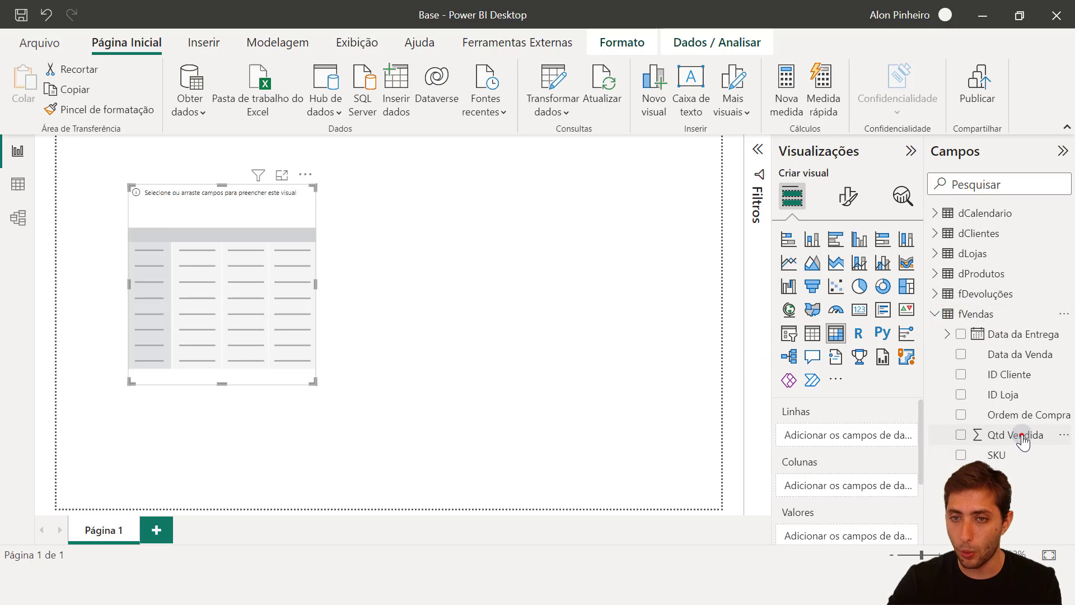
drag(1022, 436, 868, 537)
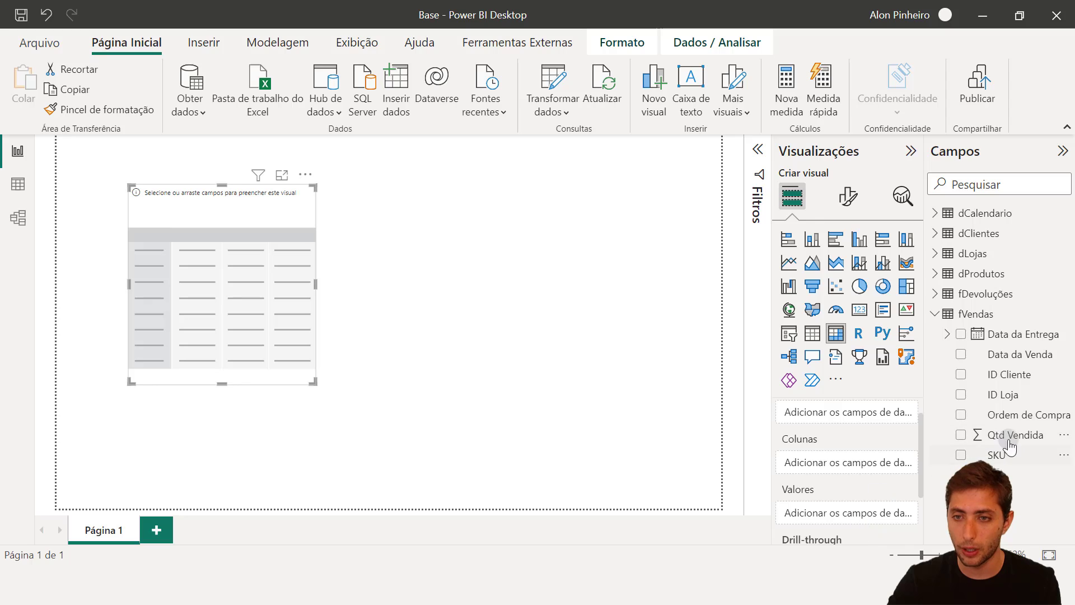
drag(1010, 445, 856, 511)
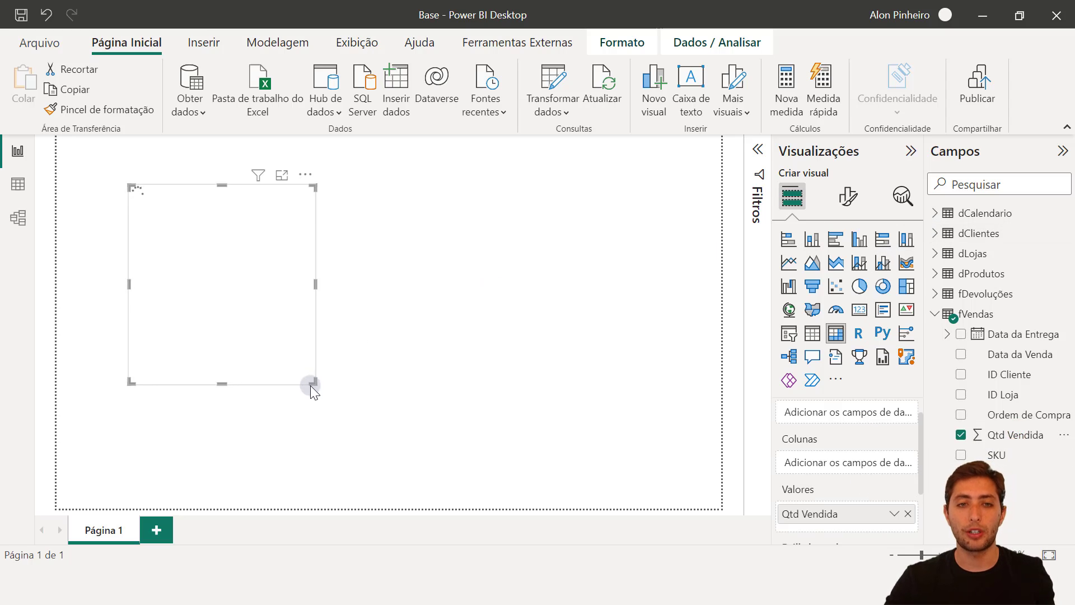
drag(310, 385, 387, 419)
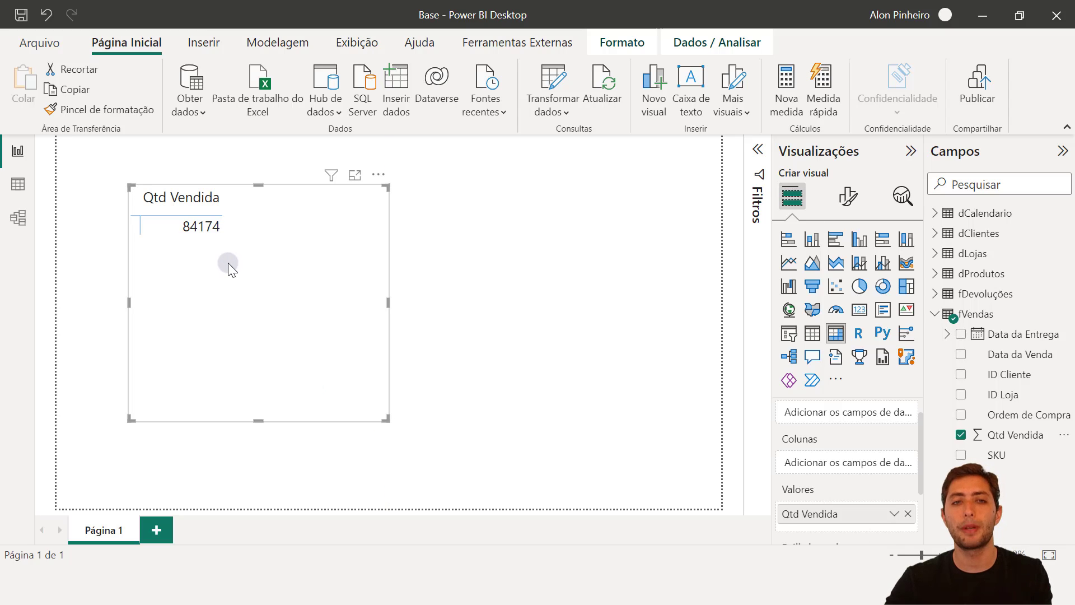
Add Mes/Ano from dCalendario to the matrix rows and show it as Mes/Ano instead of the date hierarchy.
click(187, 226)
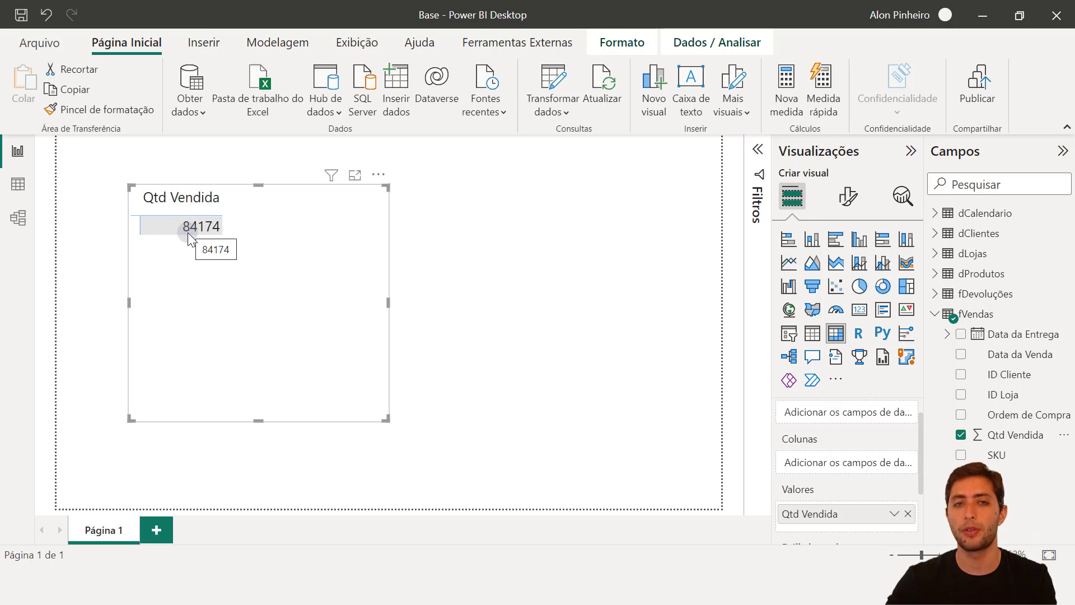
click(935, 214)
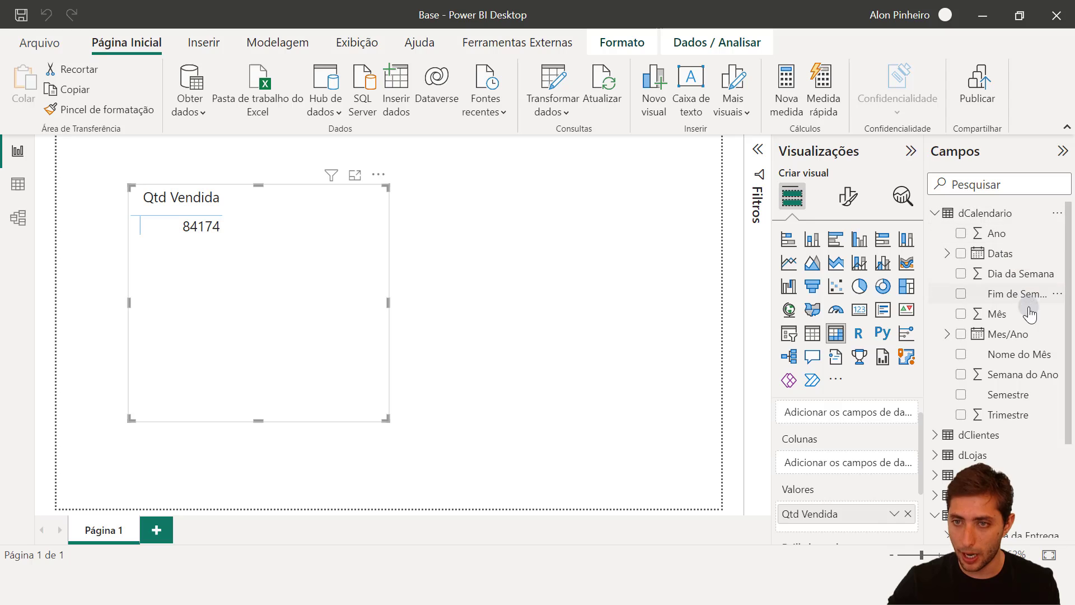
drag(1015, 334, 857, 433)
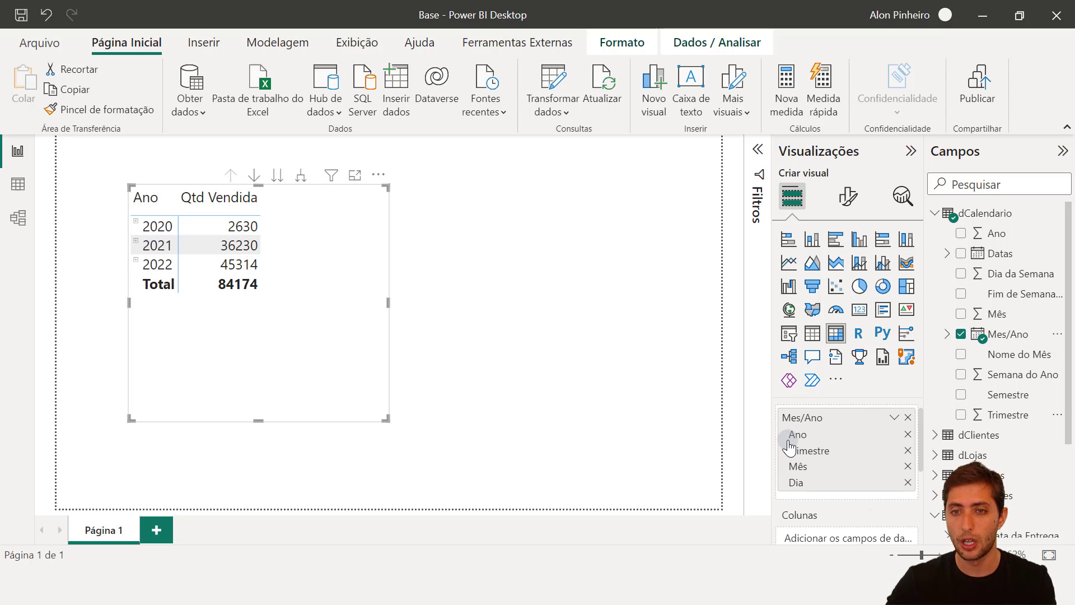
click(894, 418)
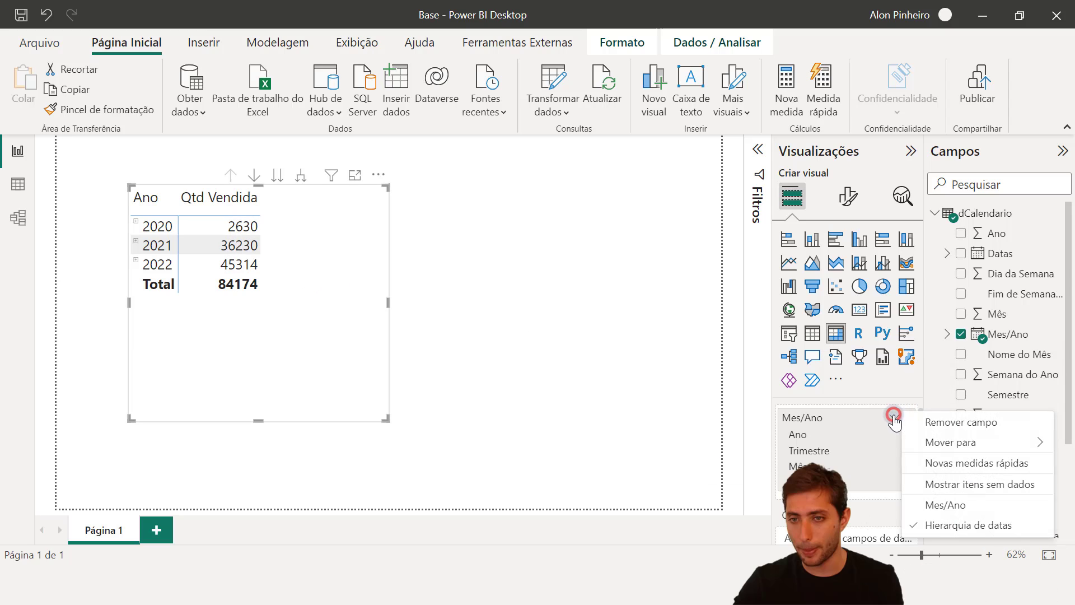
click(944, 506)
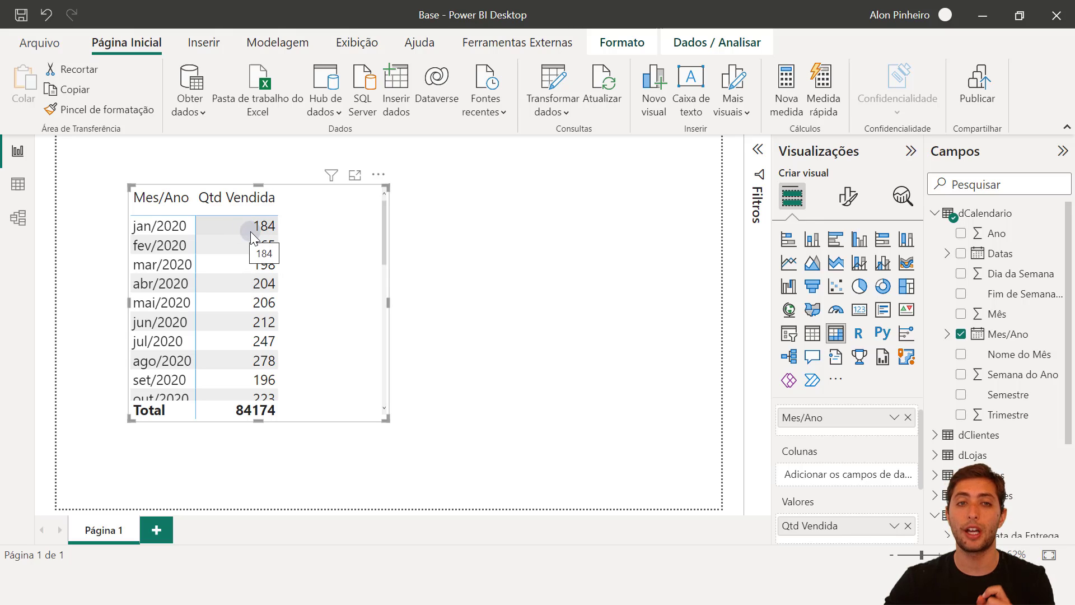
Examine the fVendas table data, focusing on the Data da Venda and Qtd Vendida columns.
click(19, 184)
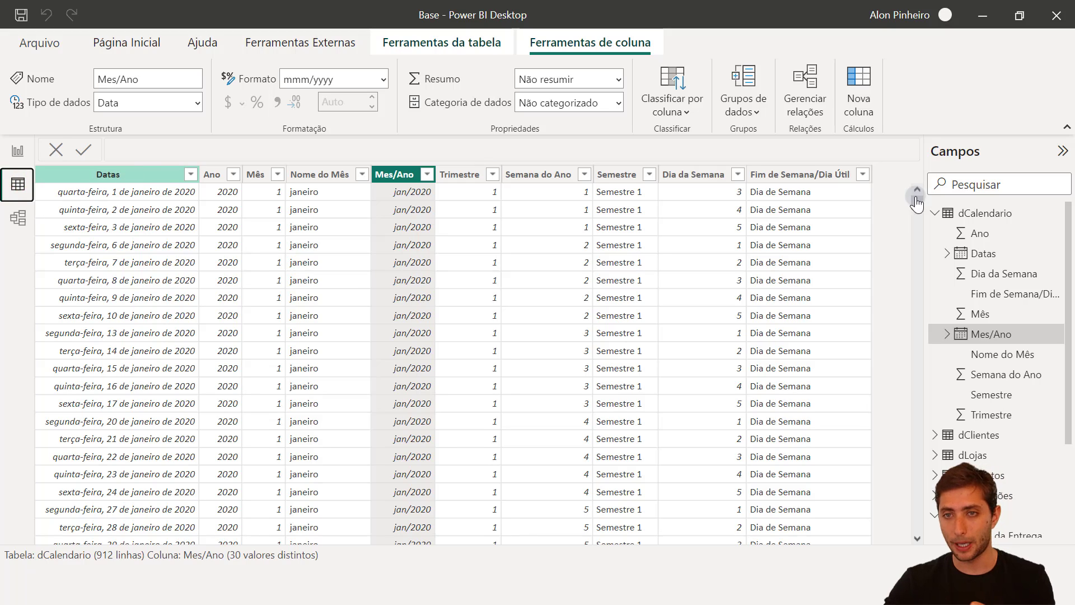
click(935, 212)
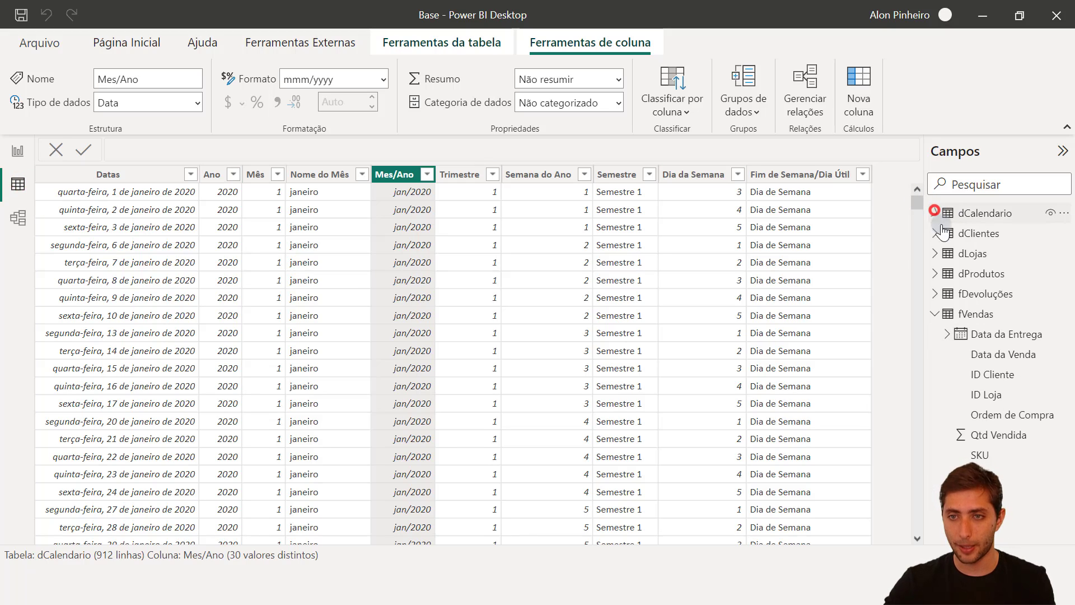
click(977, 315)
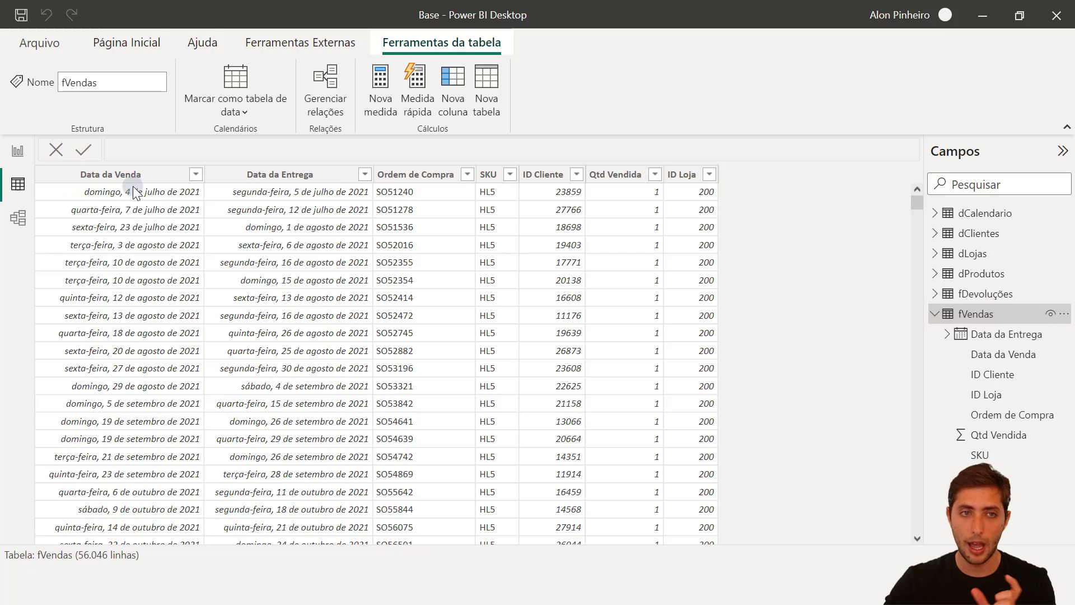
click(140, 176)
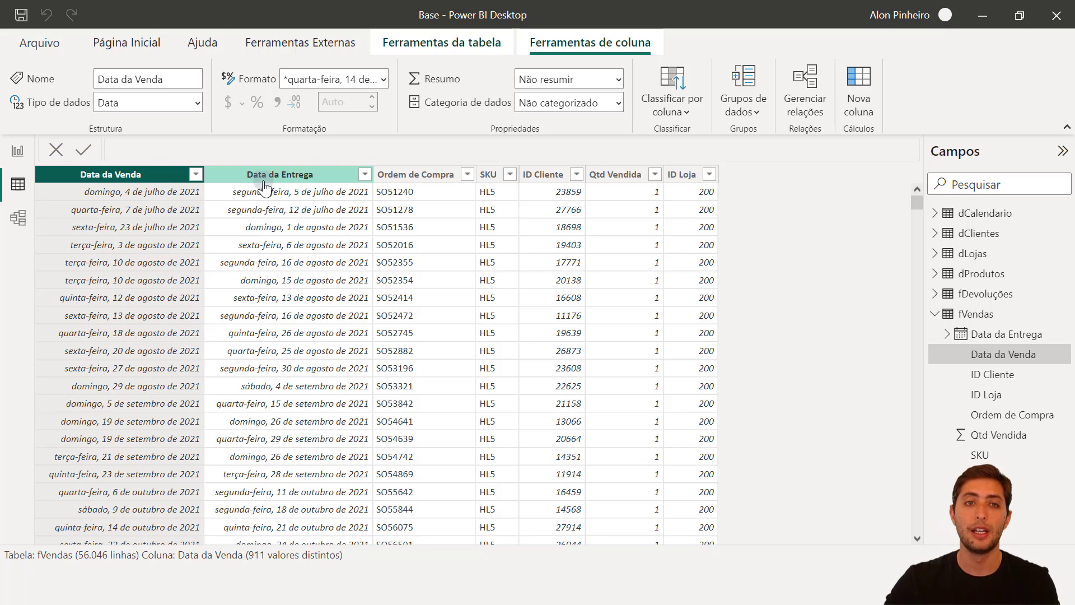
click(622, 208)
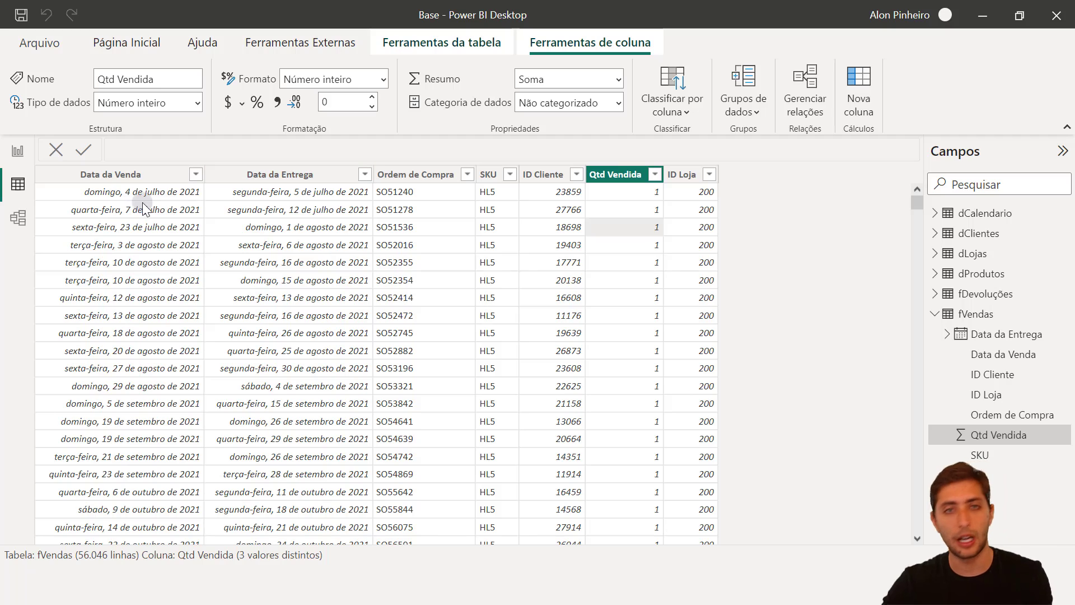
Relate Data da Entrega in fVendas to Datas in dCalendario and check the matrix on the report page.
click(17, 219)
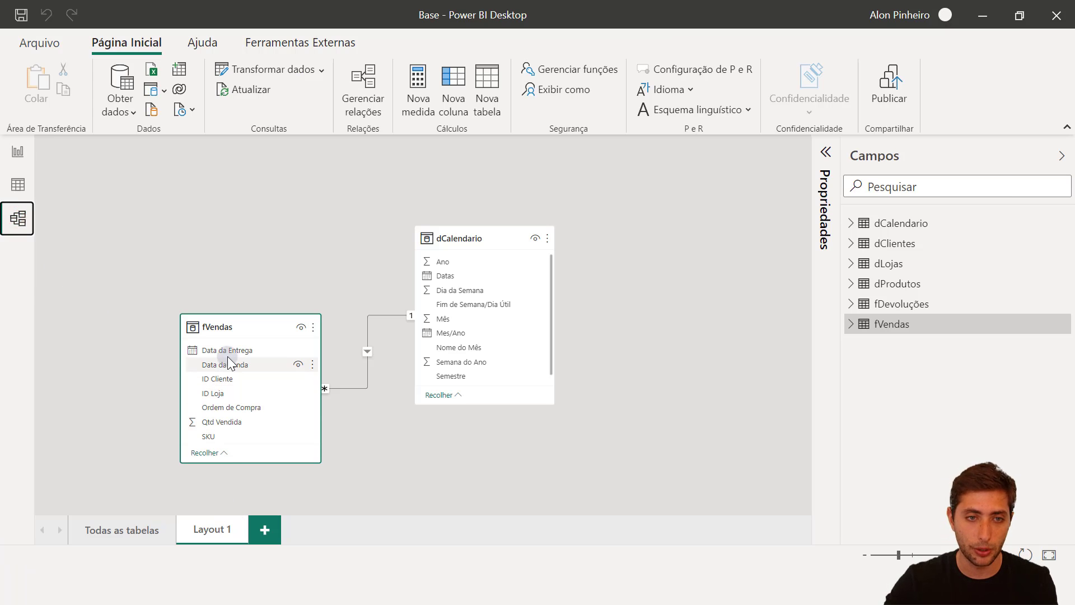
drag(215, 351, 469, 277)
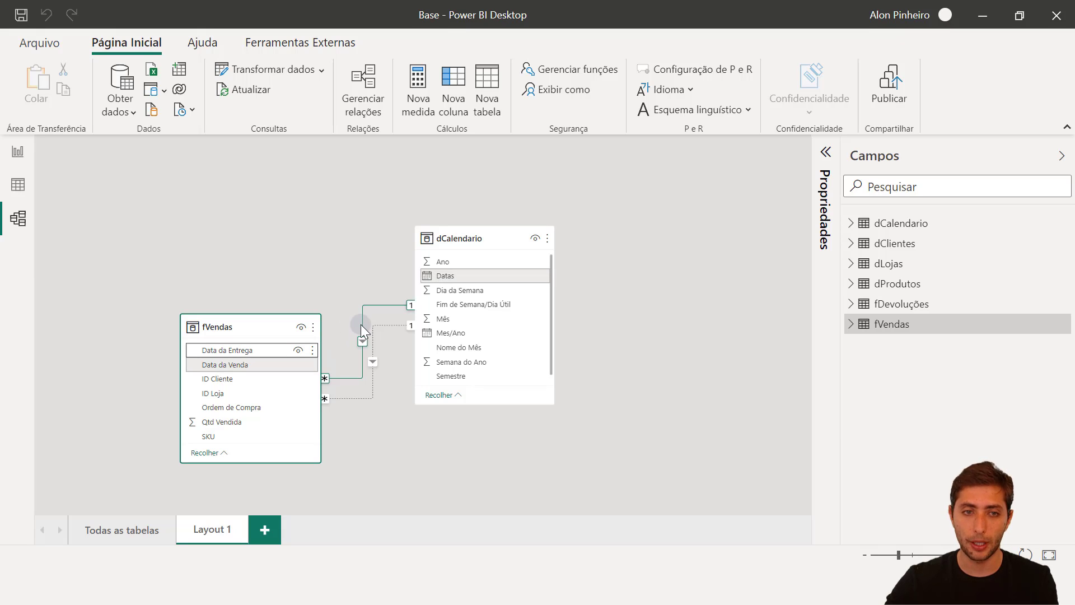
scroll(361, 325, up, 1)
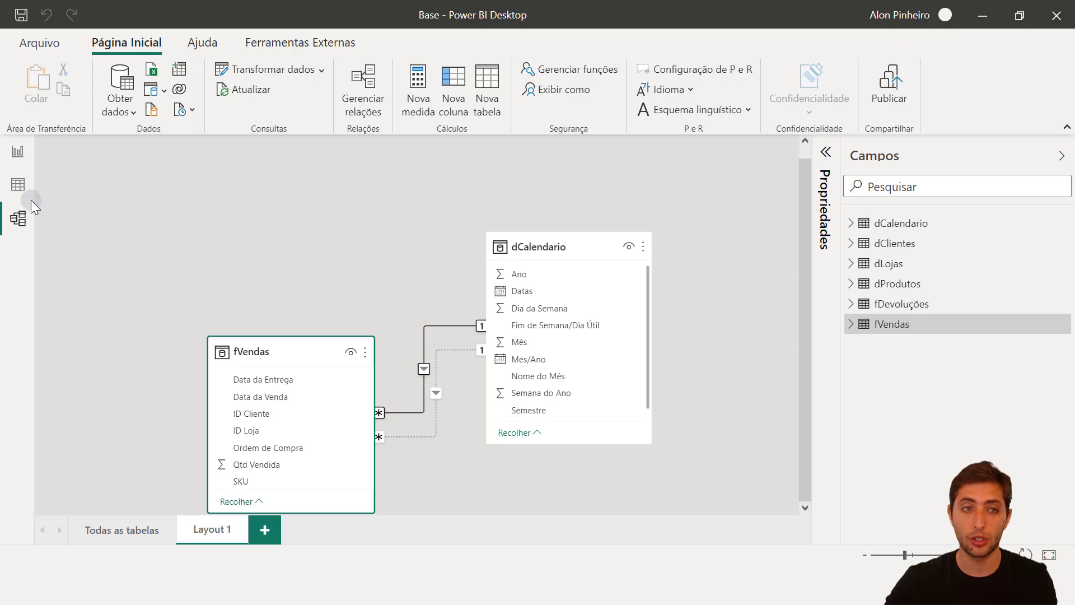
click(18, 151)
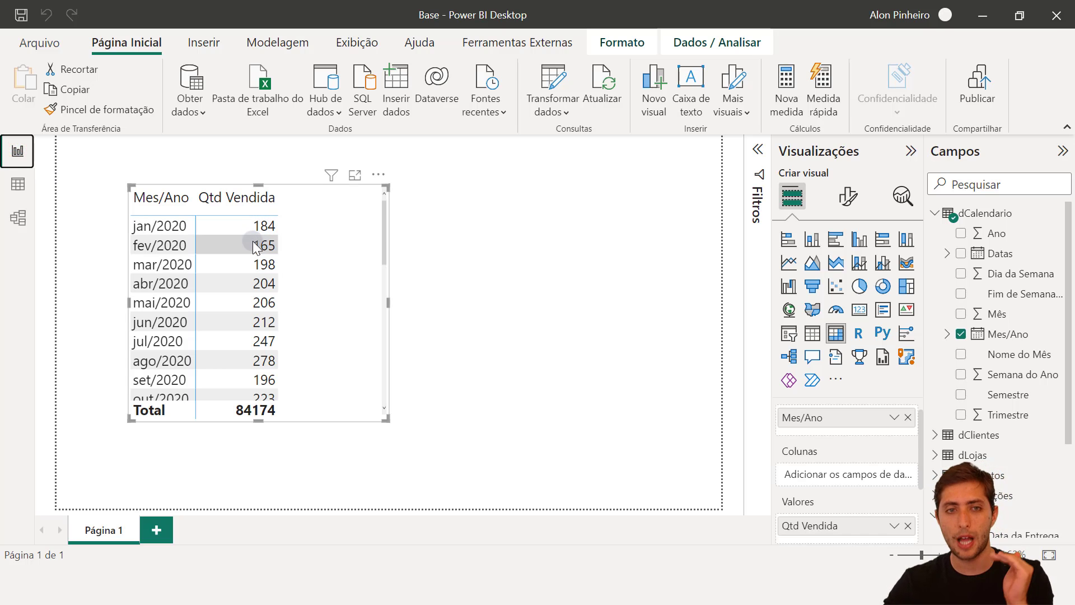
Deactivate the relationship between Data da Venda and dCalendario's Datas, and check its effect on the matrix.
click(18, 218)
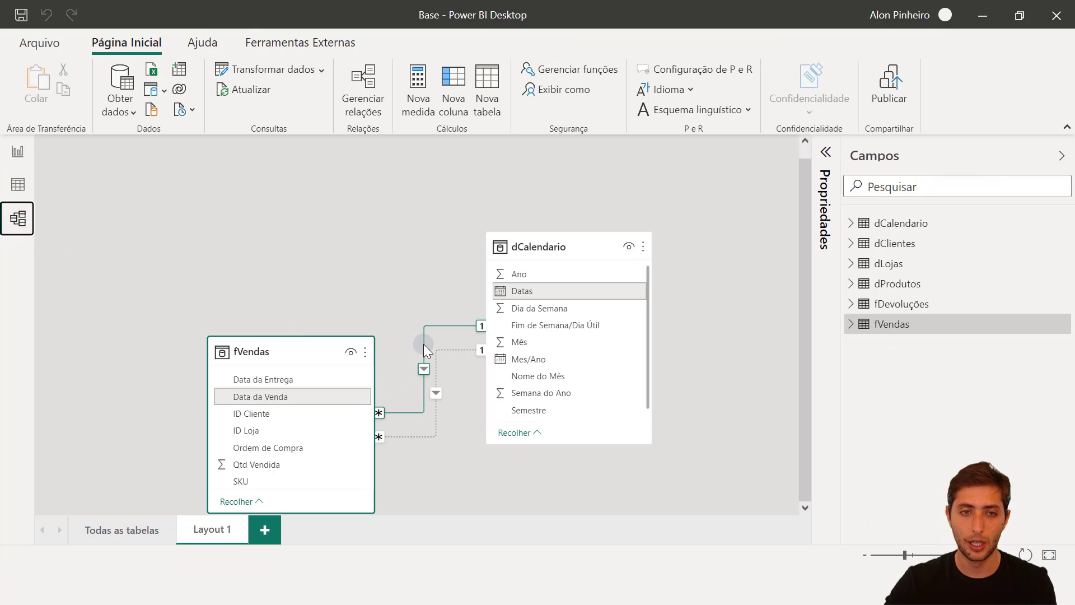
double_click(423, 344)
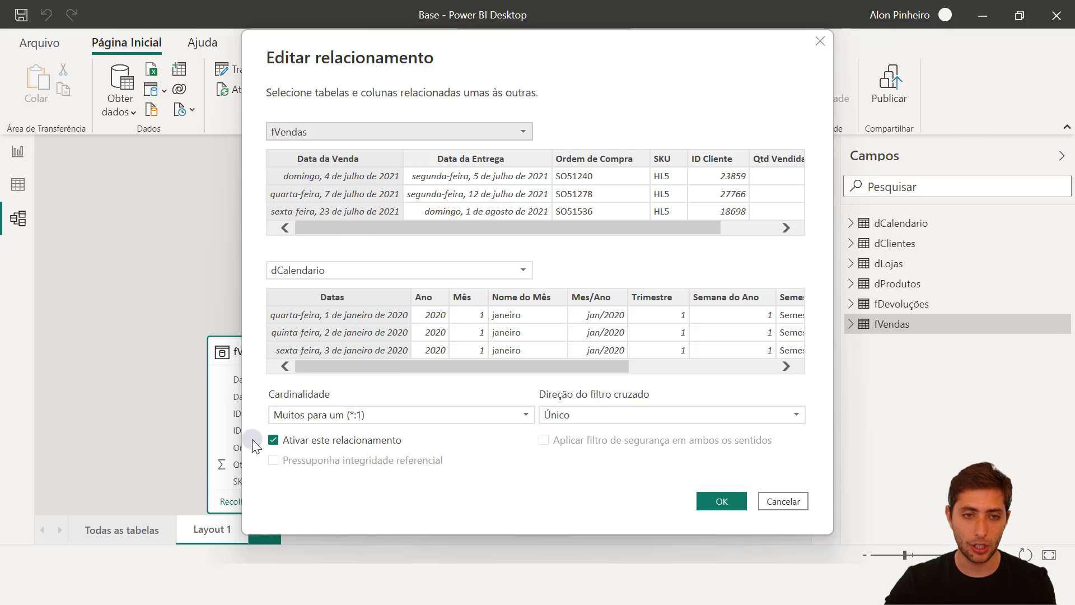
click(274, 441)
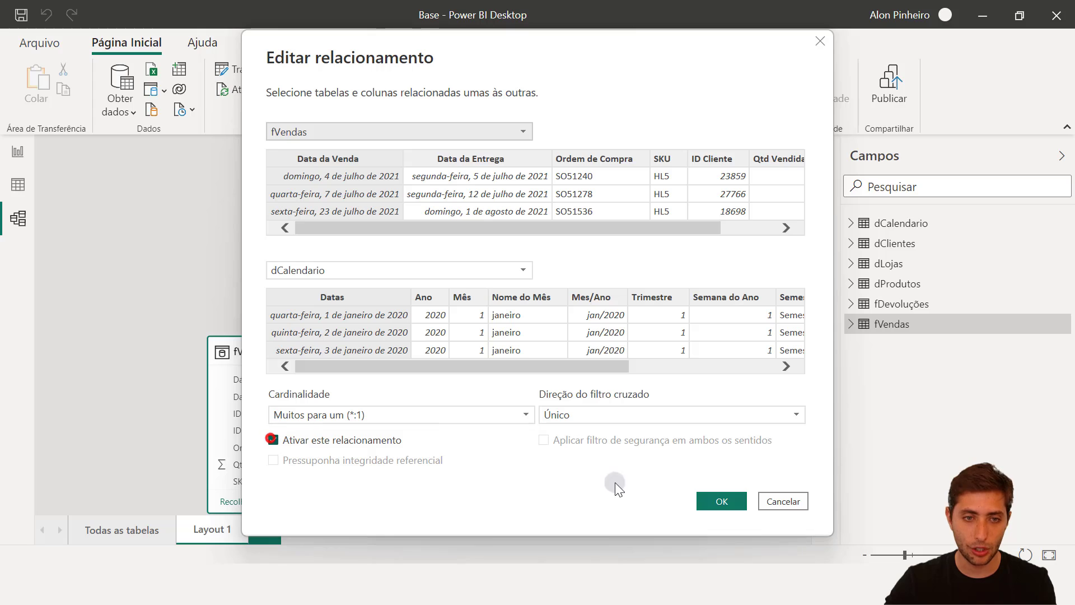
click(721, 502)
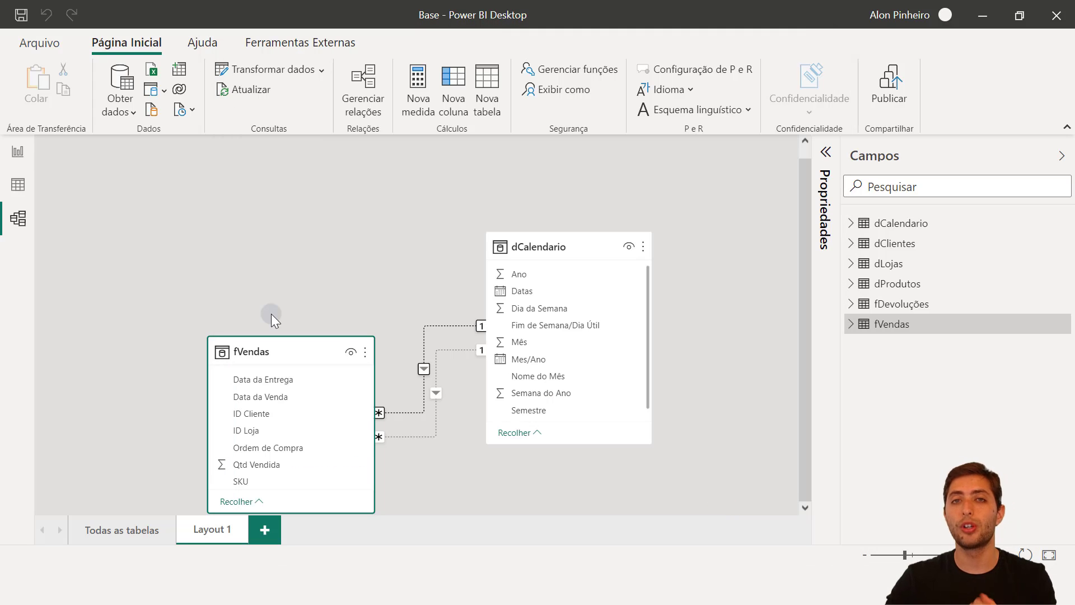
click(14, 158)
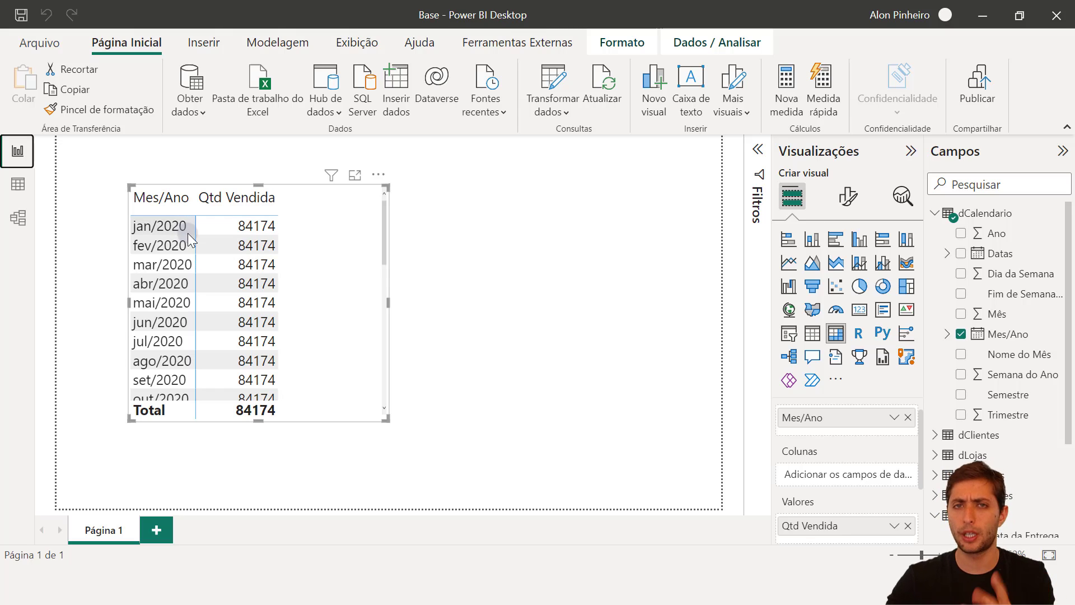
Review the date relationships in the all-tables layout, and activate the one between Data da Entrega and Datas from Layout 1.
click(20, 218)
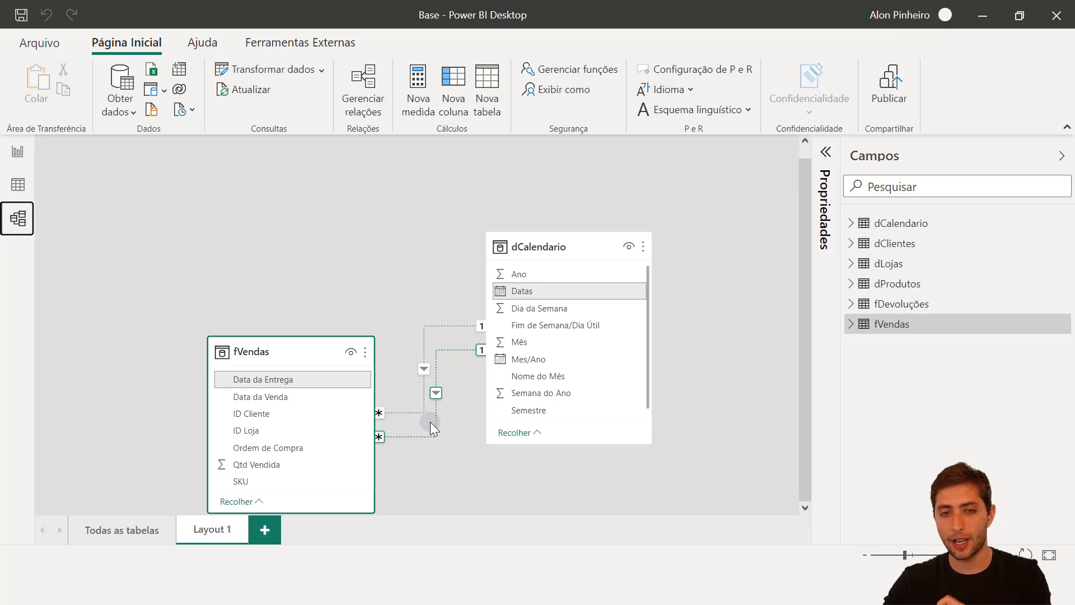
click(140, 525)
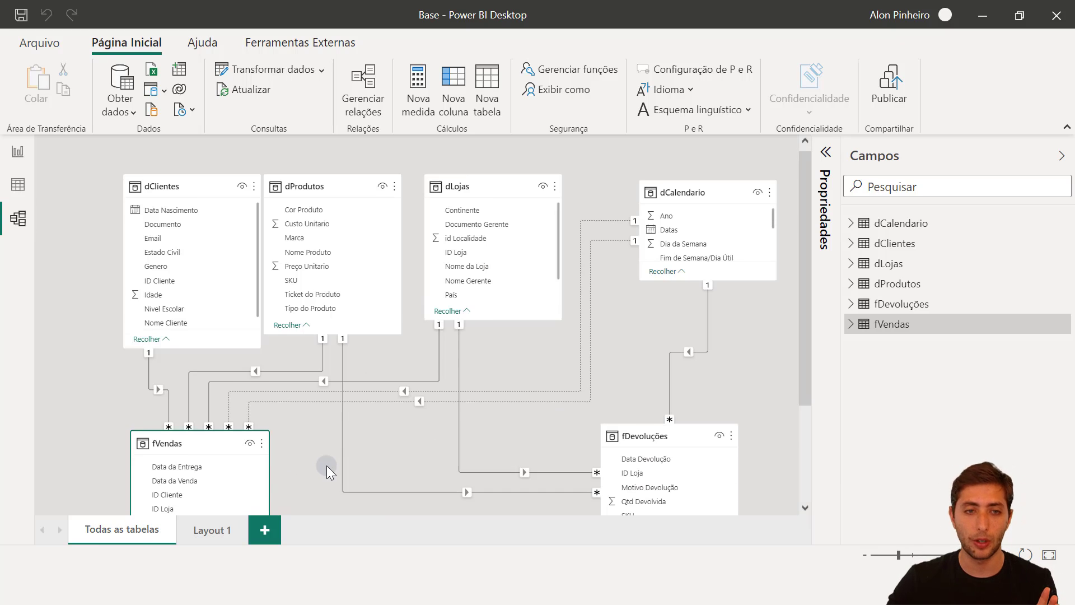
scroll(327, 465, down, 1)
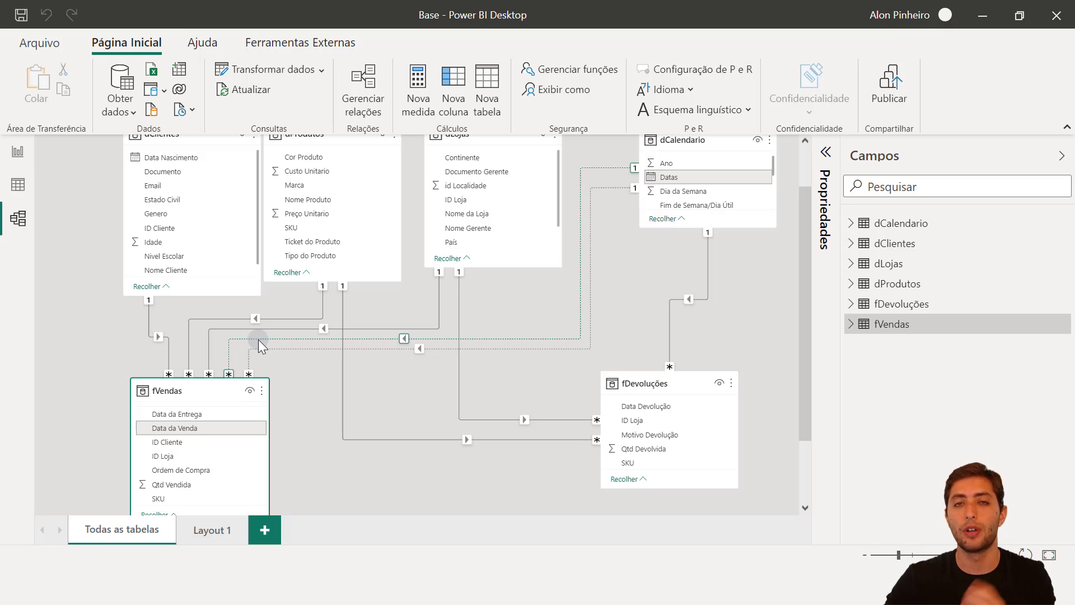
click(202, 526)
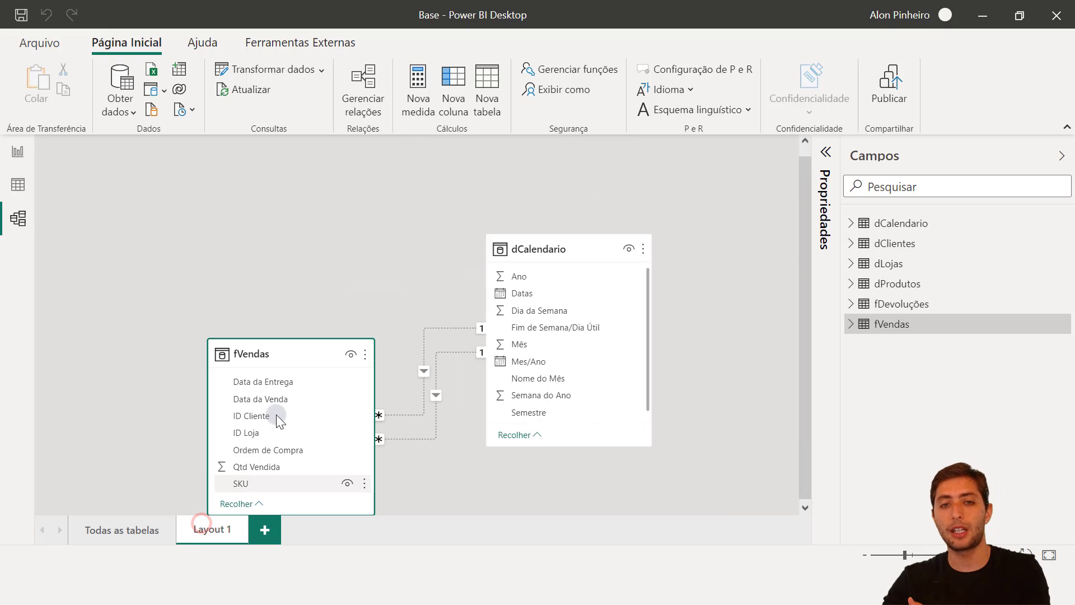
click(433, 428)
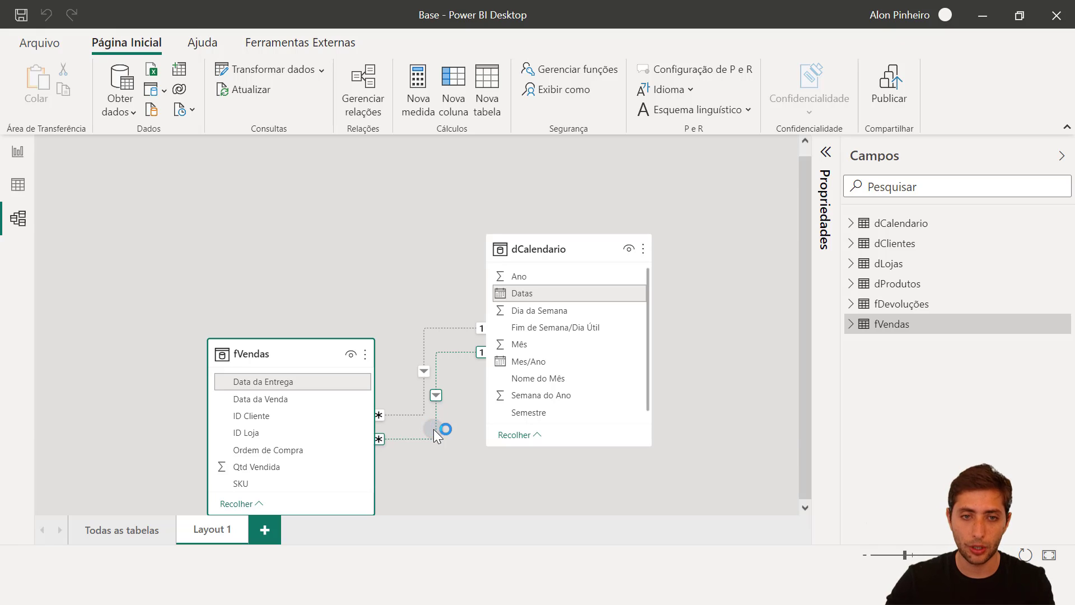
double_click(434, 429)
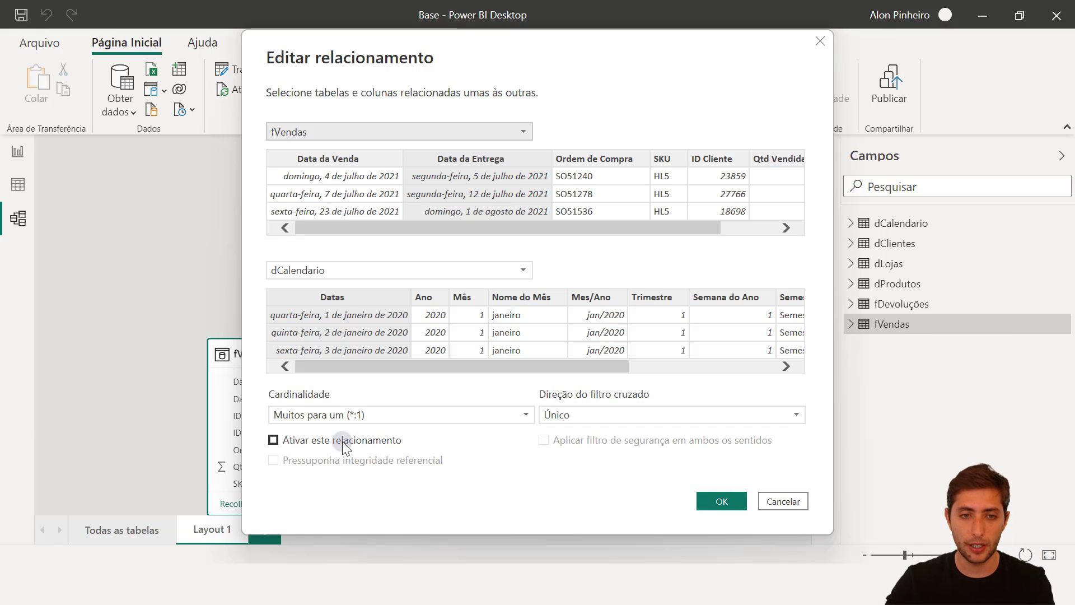
click(326, 440)
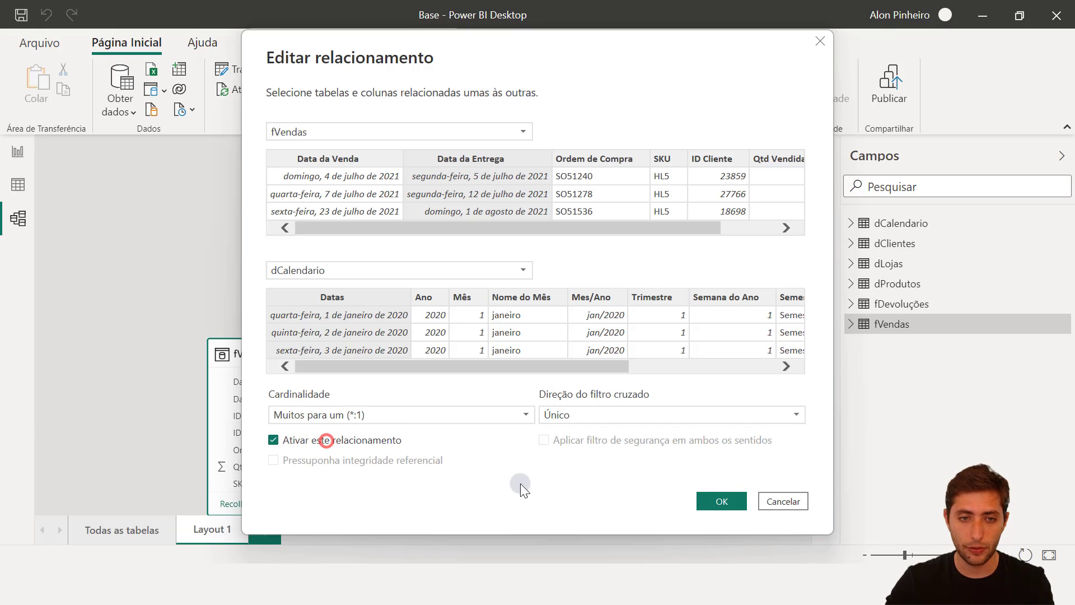
click(725, 497)
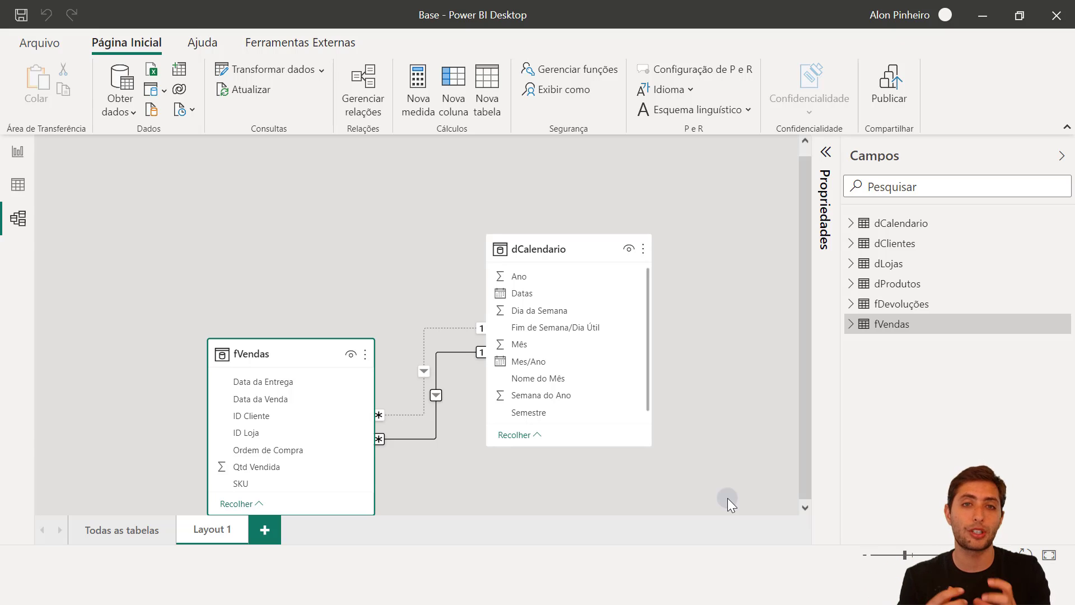
Rename the matrix's Qtd Vendida value field to Qtd Entregue on the report page.
click(17, 150)
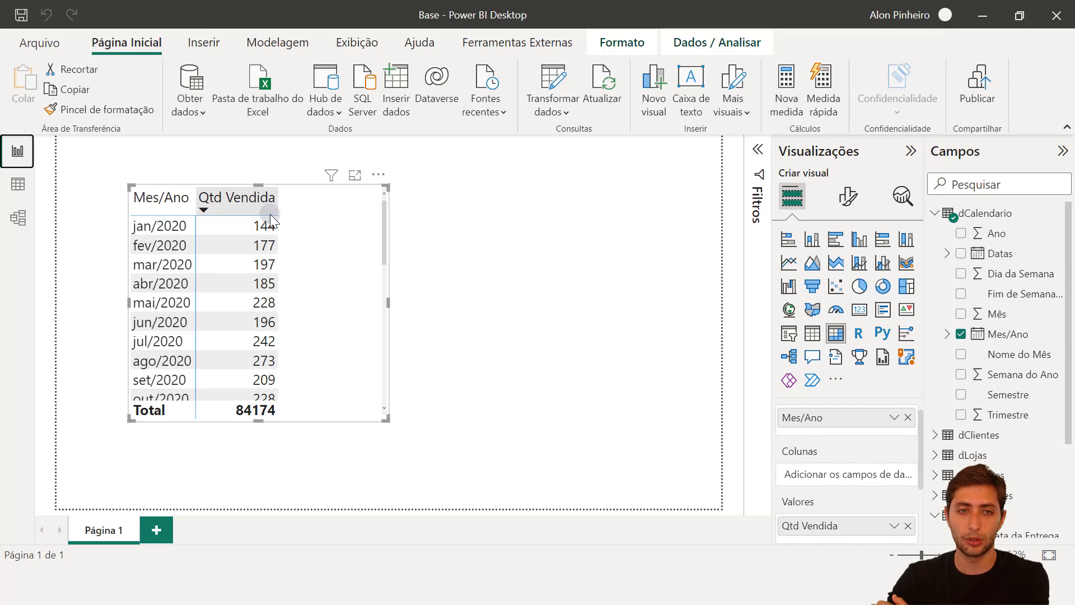
scroll(875, 479, down, 1)
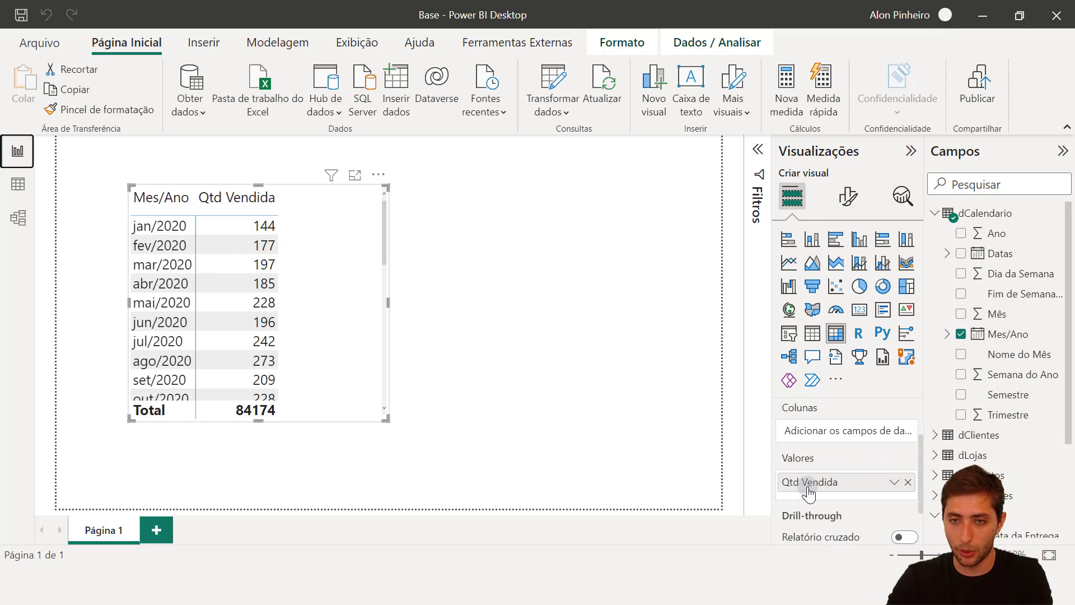
double_click(812, 484)
double_click(821, 484)
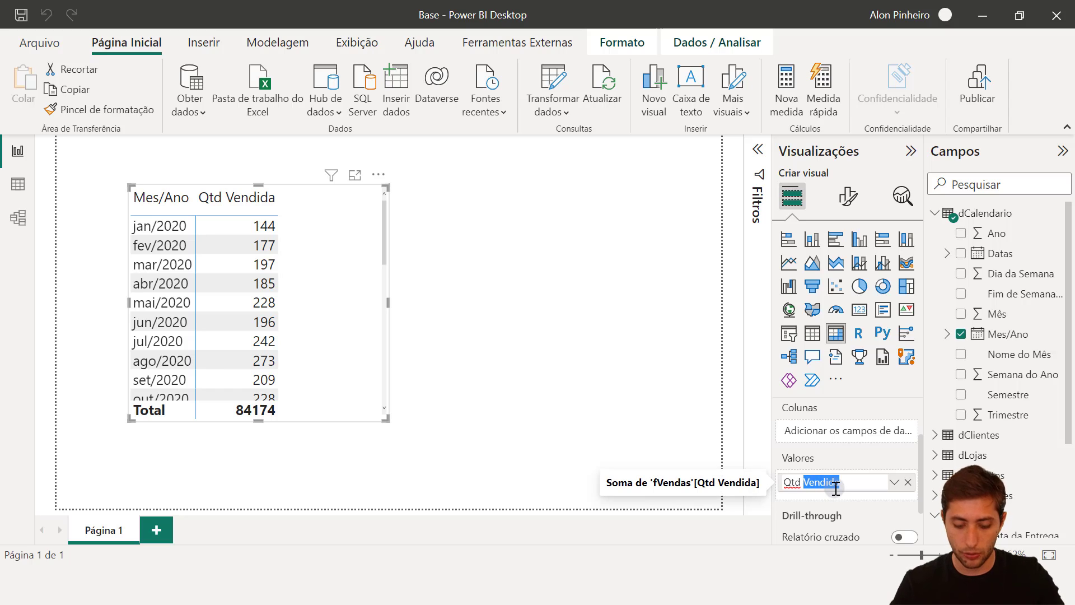
text(Entregue)
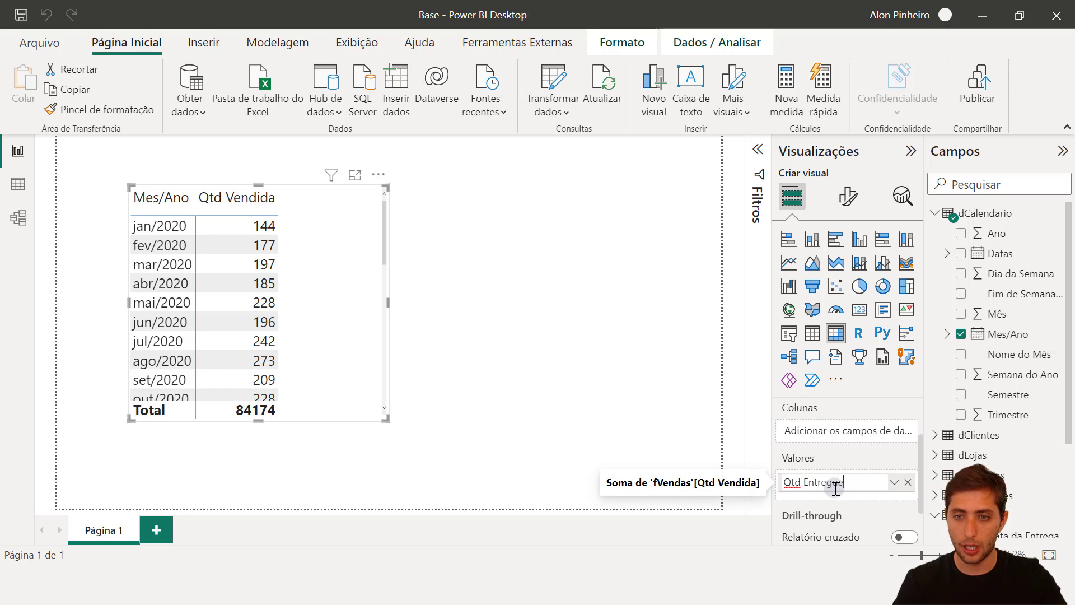
key(Return)
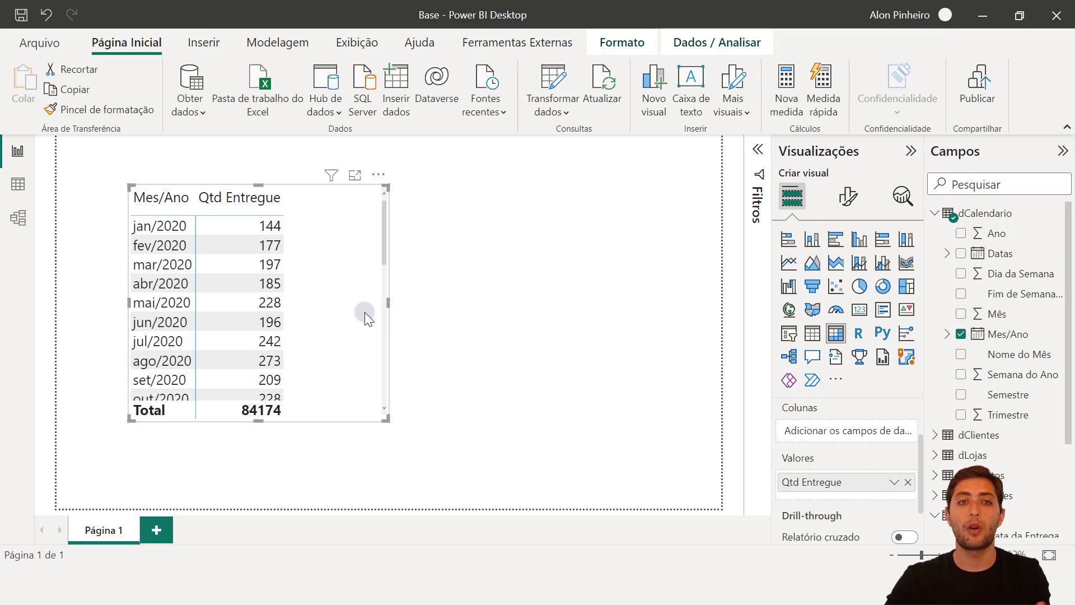
Inspect how the dimension tables connect to fVendas and fDevoluções in the all-tables layout.
click(18, 218)
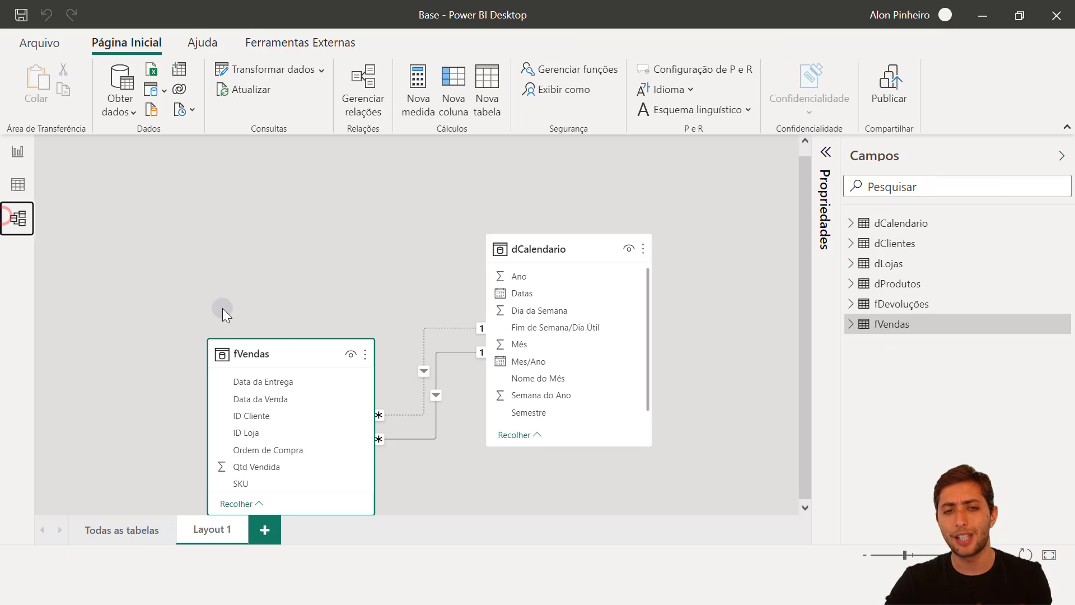
click(133, 528)
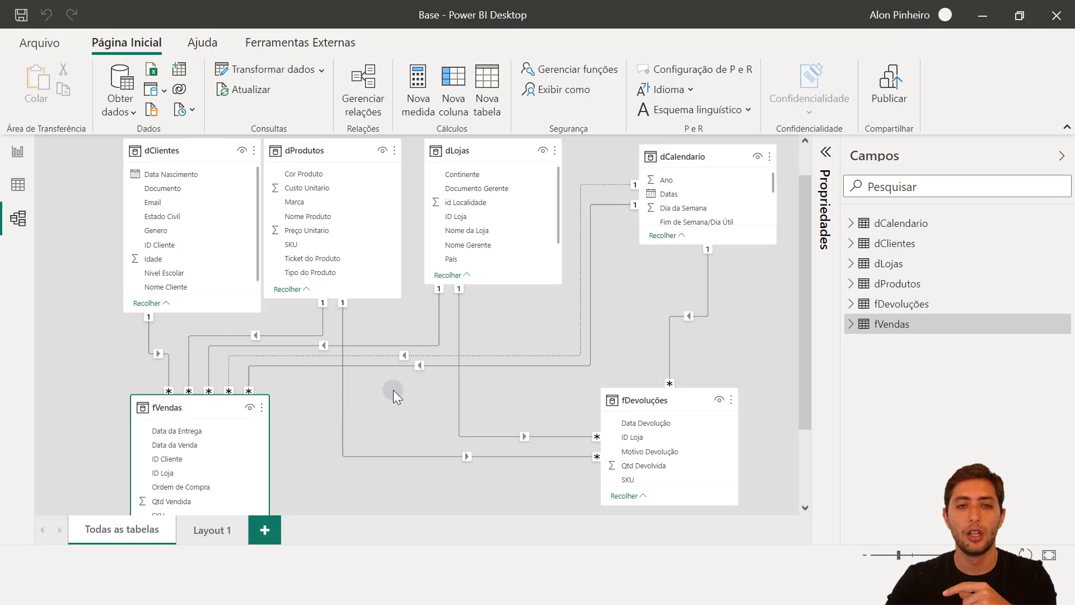
scroll(392, 388, up, 2)
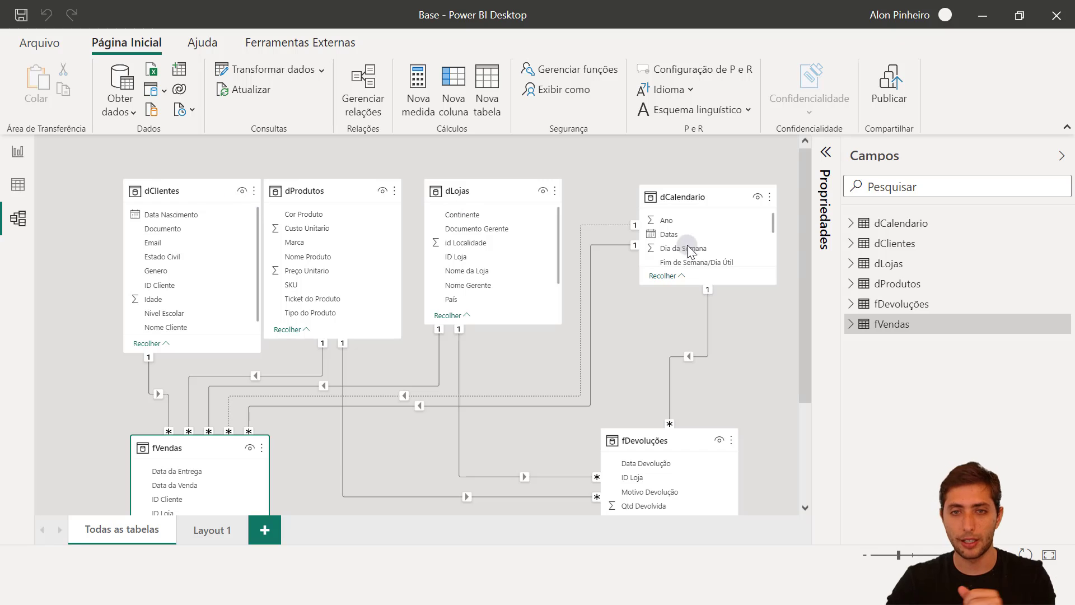
scroll(315, 401, down, 5)
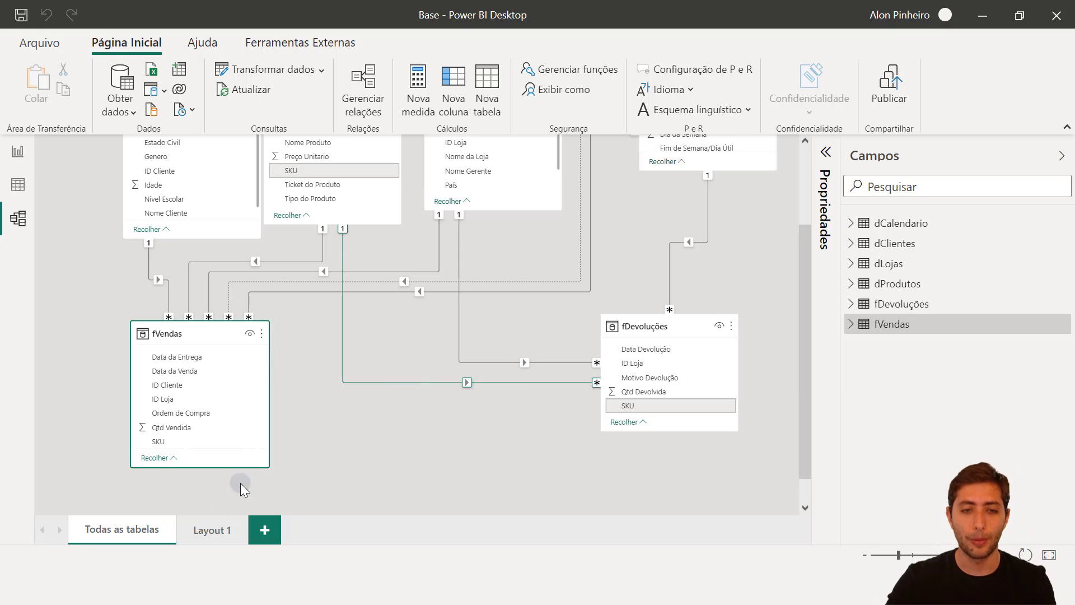
Check the date relationships in Layout 1, add another empty model layout and return to Layout 1.
click(206, 518)
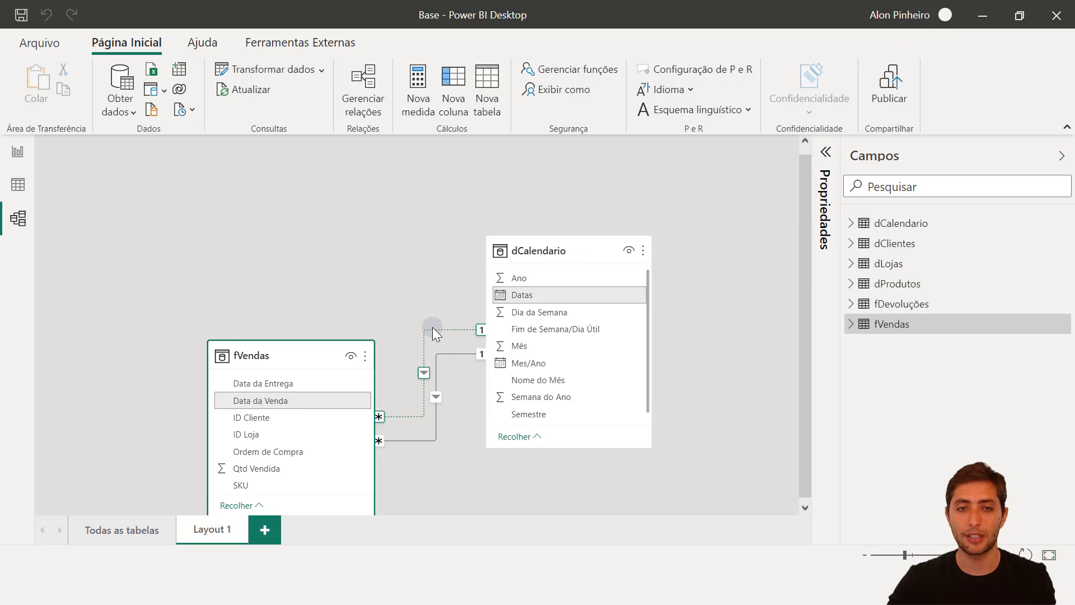
click(265, 531)
click(204, 537)
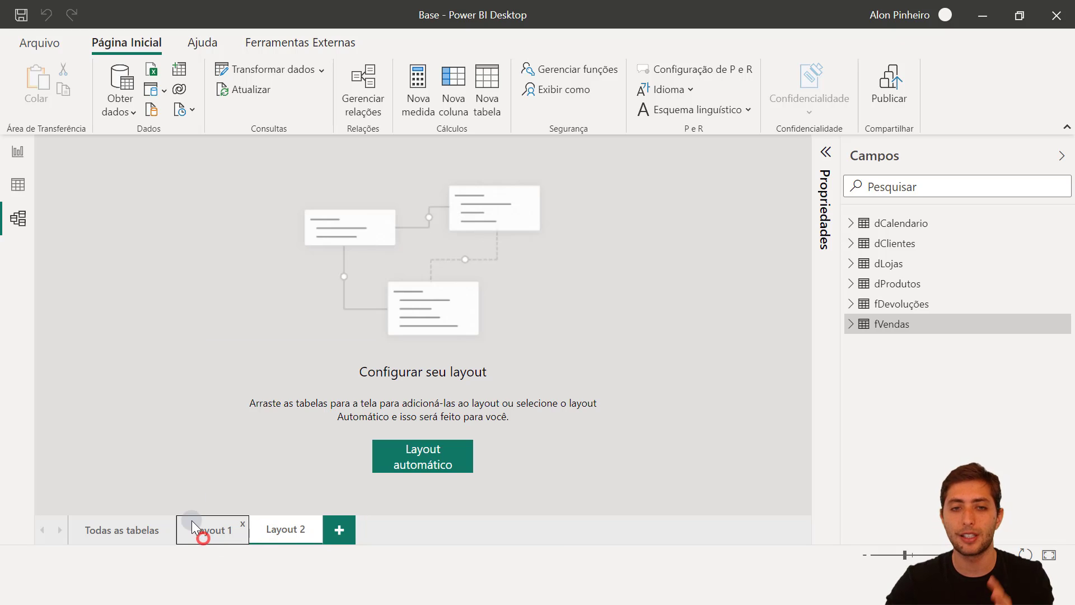